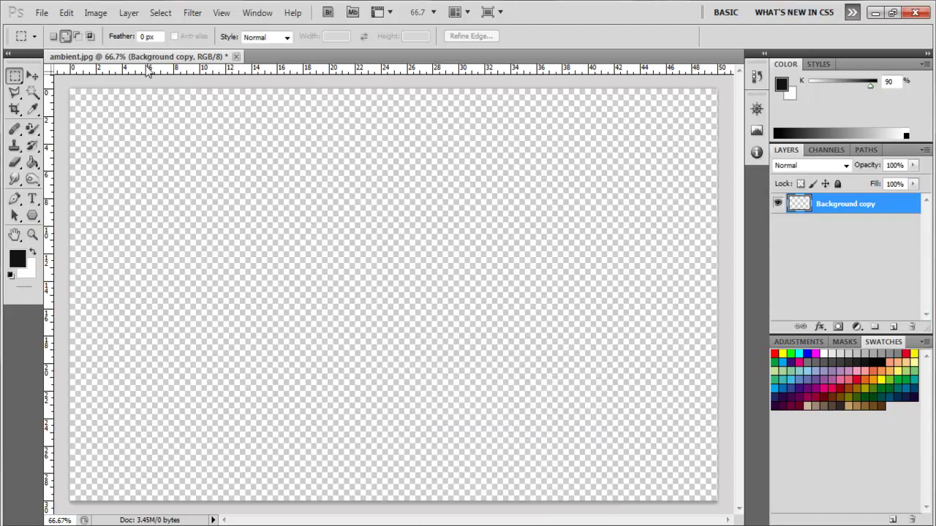
Open freedom_fly_wallpaper.jpg from the Pictures > Photoshop > Textures folder
{"action": "left_click", "coordinate": [44, 35]}
{"action": "left_click", "coordinate": [580, 106]}
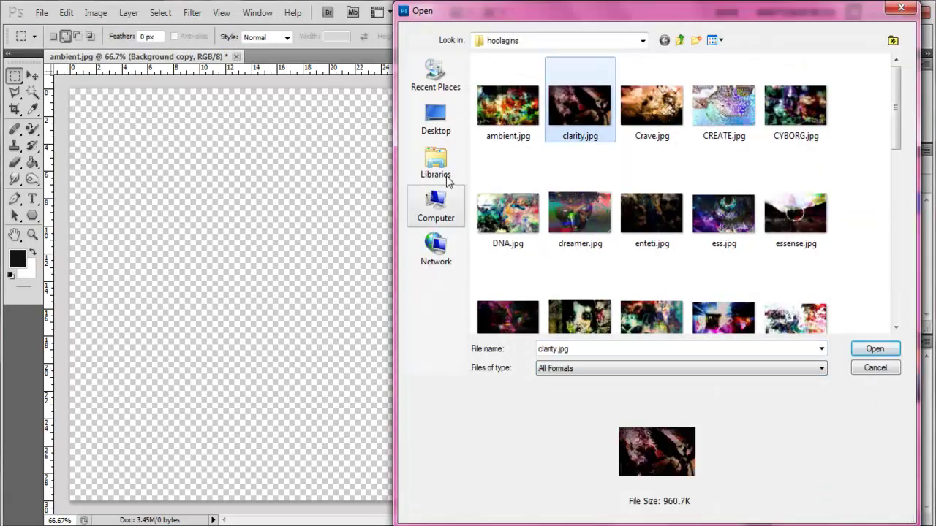
{"action": "left_click", "coordinate": [435, 165]}
{"action": "double_click", "coordinate": [657, 104]}
{"action": "double_click", "coordinate": [575, 117]}
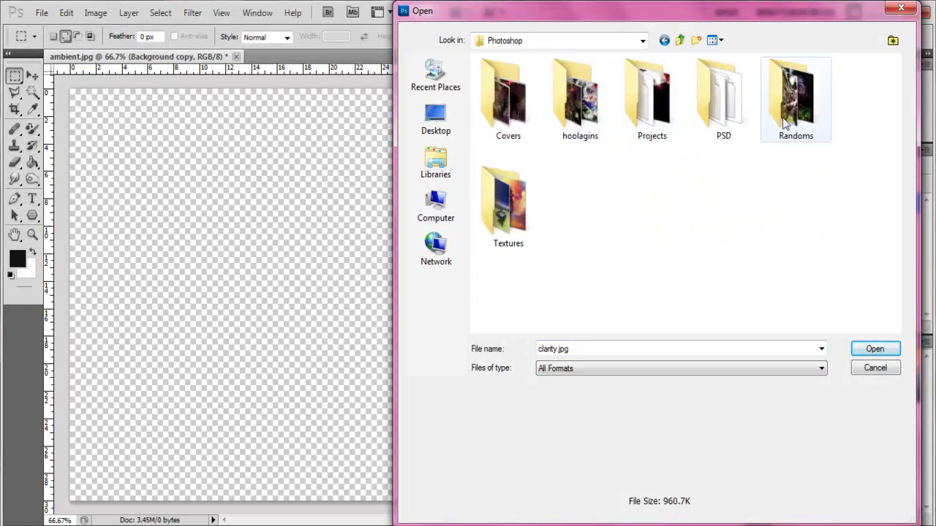
{"action": "double_click", "coordinate": [508, 204]}
{"action": "double_click", "coordinate": [512, 104]}
Drag the birds wallpaper into ambient.jpg and scale it to fill the whole canvas
{"action": "key", "text": "v"}
{"action": "left_click_drag", "start_coordinate": [395, 293], "coordinate": [253, 182]}
{"action": "key", "text": "ctrl+t"}
{"action": "left_click_drag", "start_coordinate": [598, 451], "coordinate": [608, 347]}
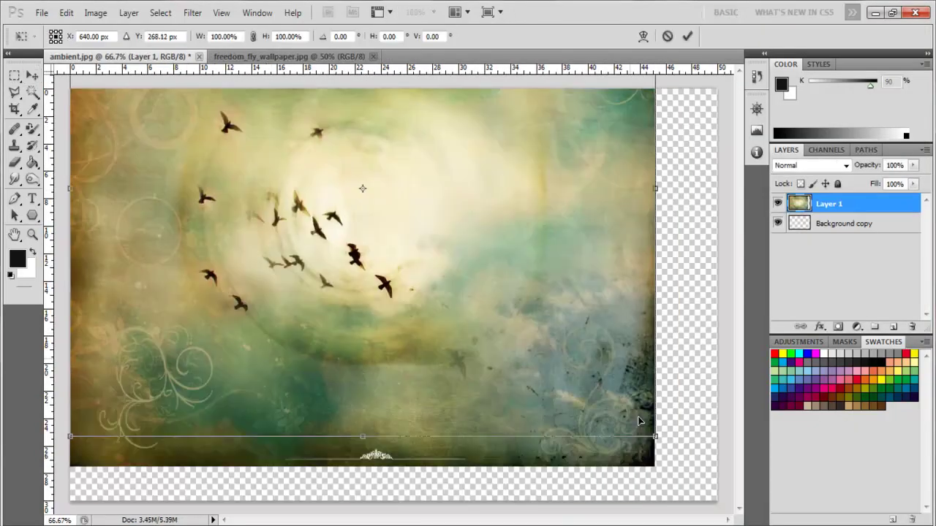
{"action": "left_click_drag", "start_coordinate": [657, 398], "coordinate": [717, 510]}
{"action": "key", "text": "Return"}
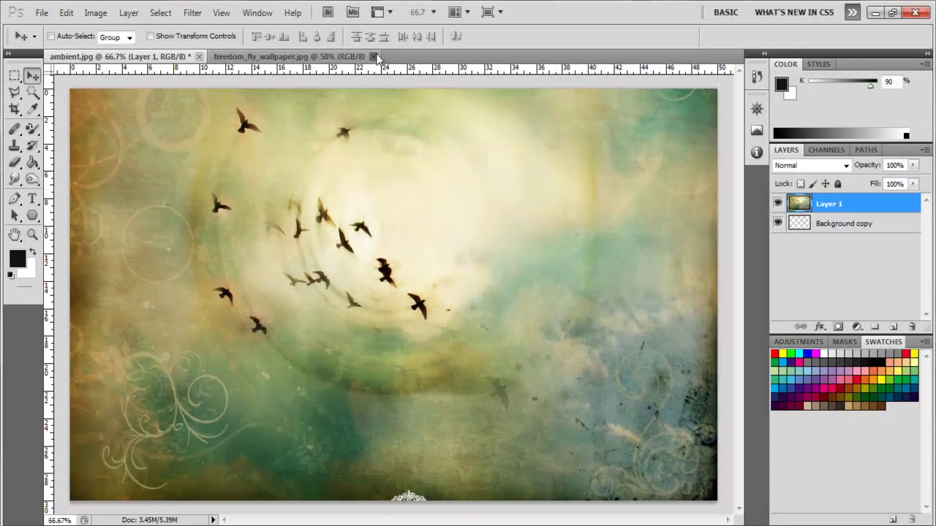
{"action": "key", "text": "ctrl+o"}
Open the running water sketch and place it in the collage, shrunk toward the lower left
{"action": "left_click", "coordinate": [585, 208]}
{"action": "left_click", "coordinate": [781, 229]}
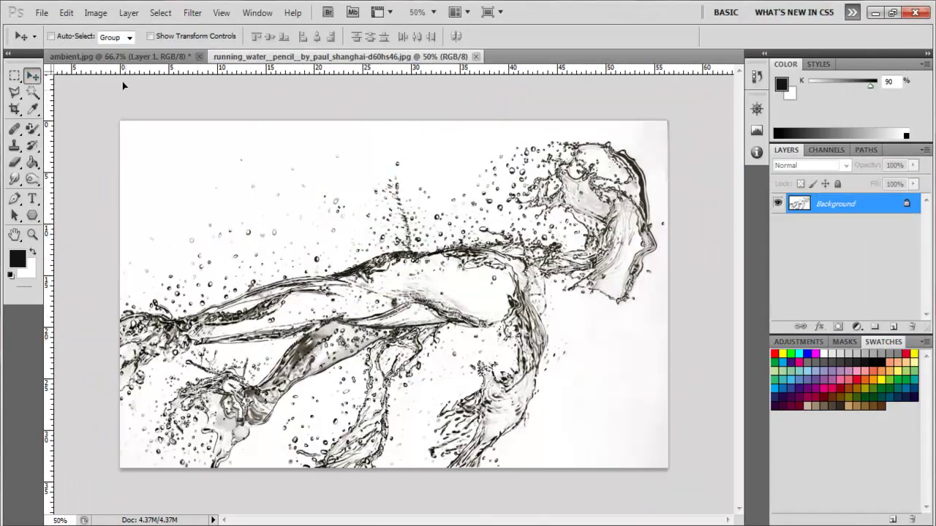
{"action": "left_click_drag", "start_coordinate": [122, 81], "coordinate": [365, 292]}
{"action": "key", "text": "ctrl+t"}
{"action": "left_click_drag", "start_coordinate": [595, 125], "coordinate": [483, 250]}
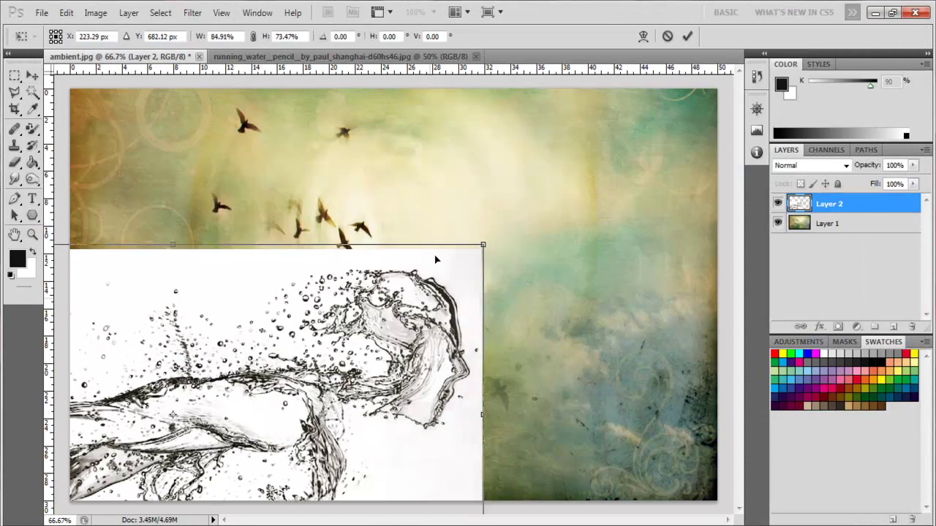
{"action": "left_click_drag", "start_coordinate": [430, 302], "coordinate": [436, 255]}
{"action": "key", "text": "Return"}
Erase the white along the water layer's top edge
{"action": "key", "text": "e"}
{"action": "left_click_drag", "start_coordinate": [95, 219], "coordinate": [176, 223]}
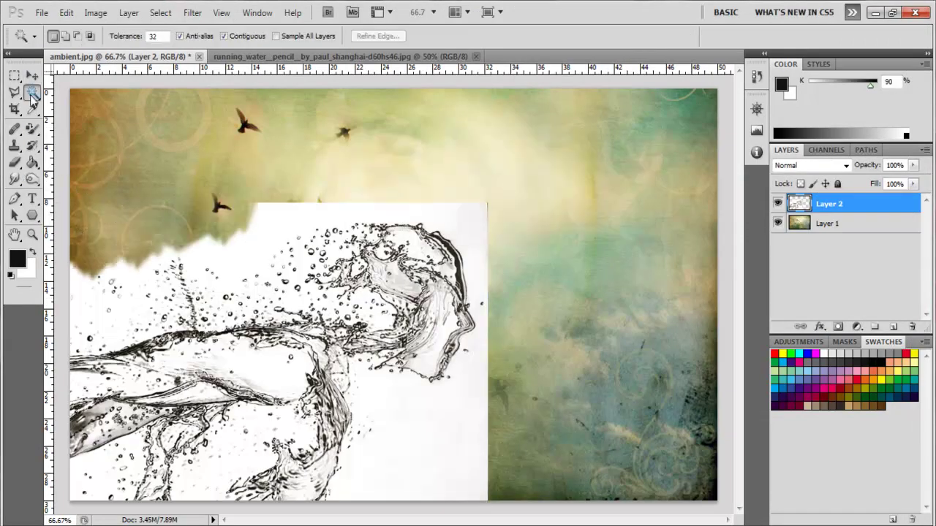
{"action": "left_click_drag", "start_coordinate": [226, 193], "coordinate": [405, 187]}
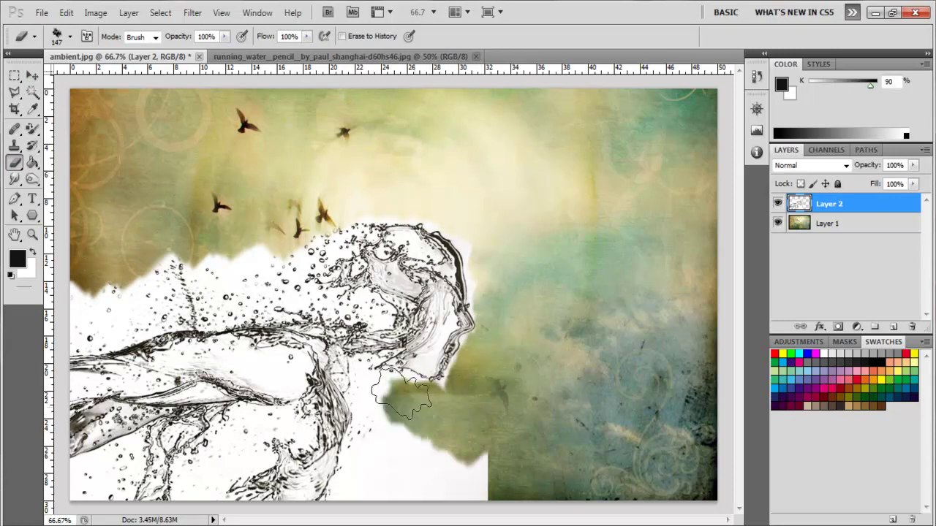
Set the water layer's blend mode to Linear Burn in Blending Options
{"action": "right_click", "coordinate": [811, 204]}
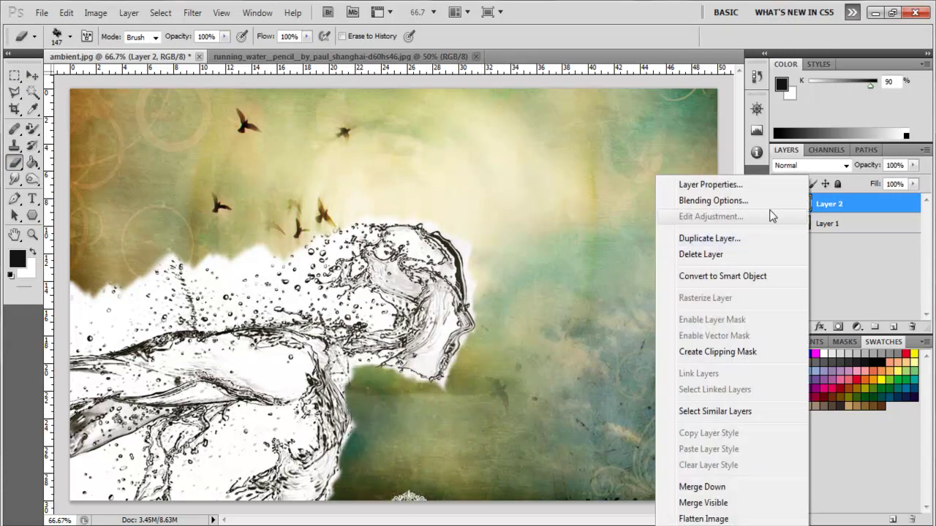
{"action": "left_click", "coordinate": [724, 198]}
{"action": "left_click", "coordinate": [680, 290]}
{"action": "left_click", "coordinate": [706, 253]}
{"action": "left_click", "coordinate": [700, 292]}
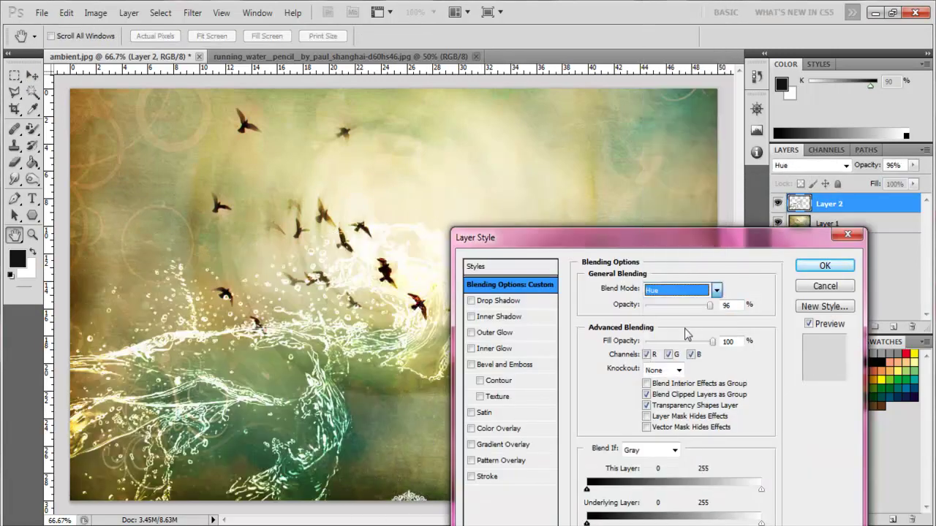
{"action": "left_click", "coordinate": [685, 77]}
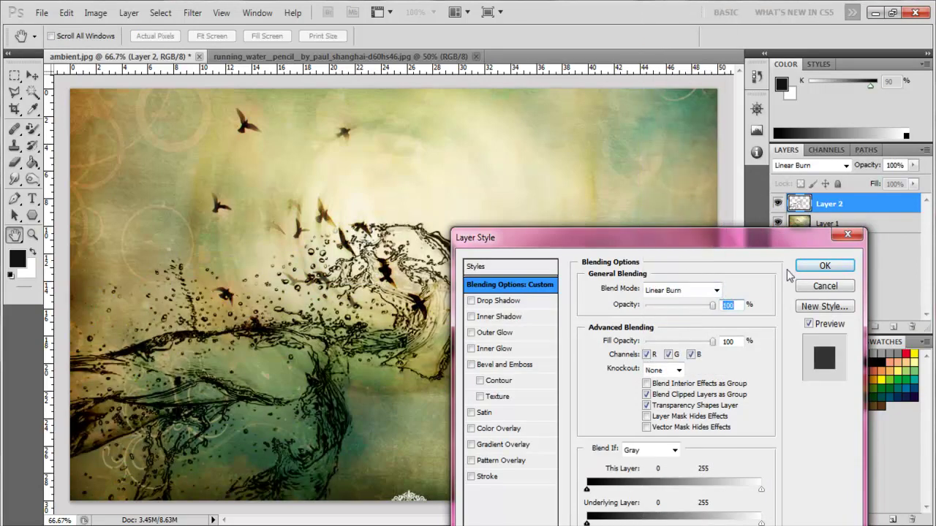
{"action": "left_click", "coordinate": [824, 265]}
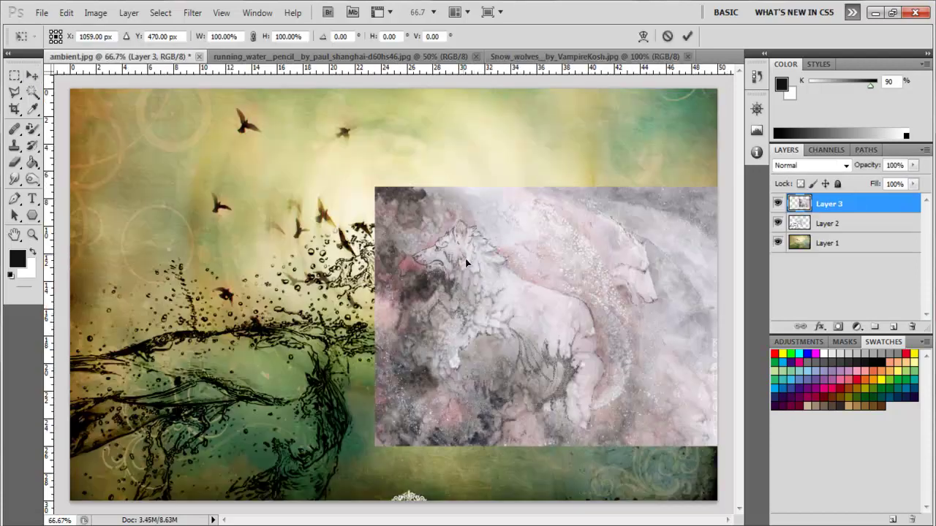
Bring the snow wolves painting in, enlarge it over the right side, and erase its left edge
{"action": "left_click_drag", "start_coordinate": [466, 263], "coordinate": [431, 201]}
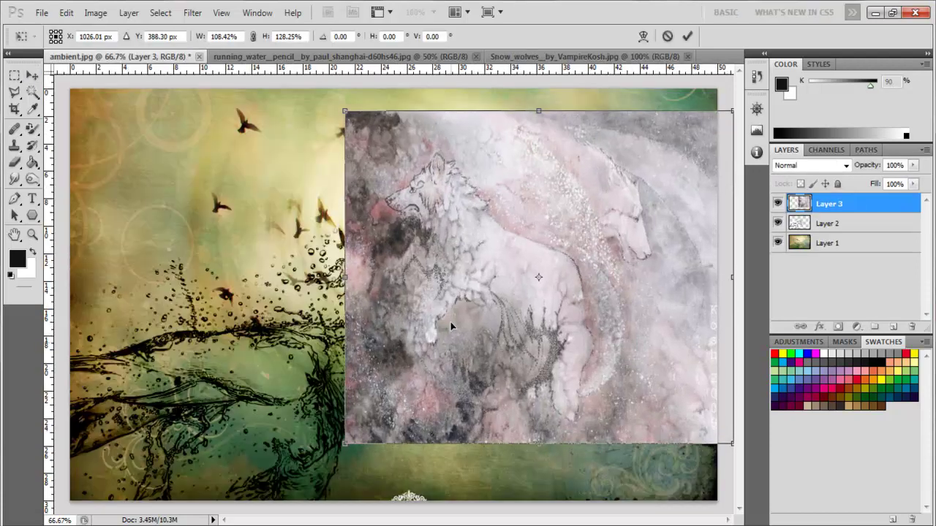
{"action": "left_click_drag", "start_coordinate": [344, 387], "coordinate": [322, 501]}
{"action": "key", "text": "Return"}
{"action": "key", "text": "e"}
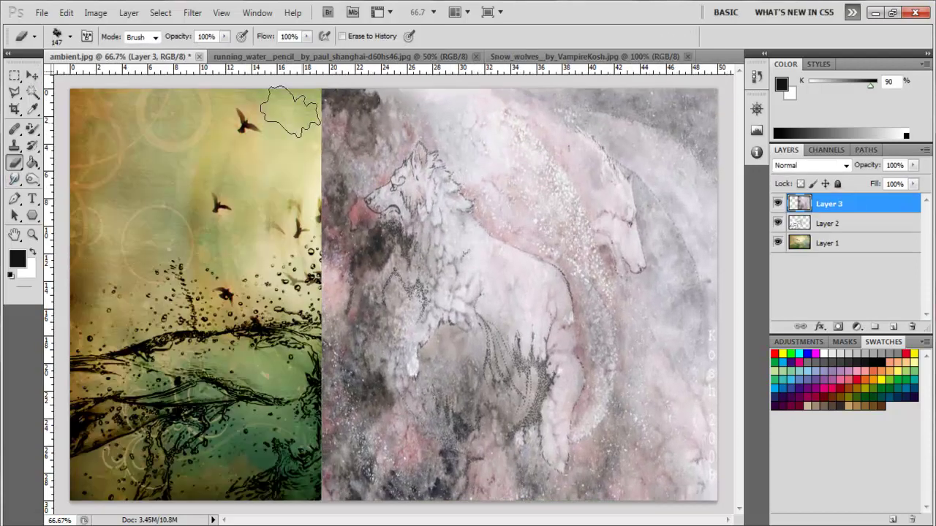
{"action": "left_click_drag", "start_coordinate": [319, 369], "coordinate": [388, 505]}
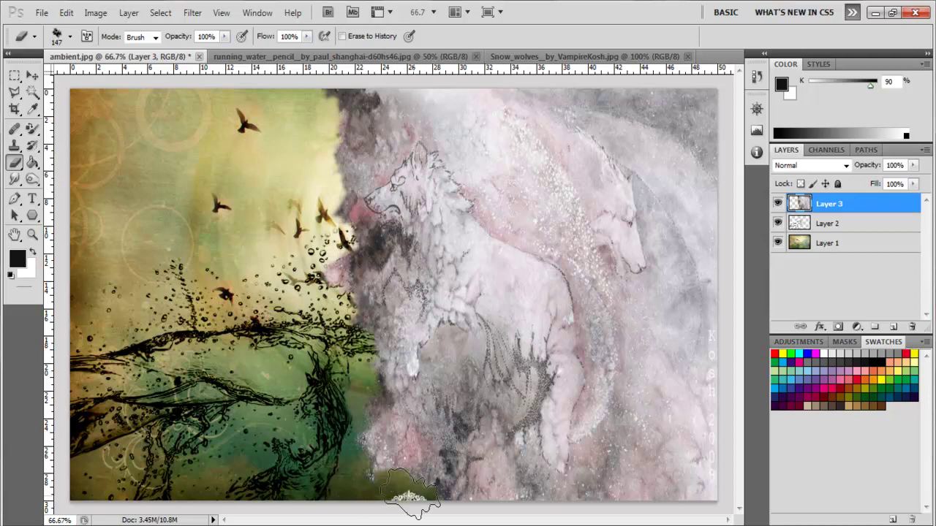
Try Hue and other blend modes and a lower fill opacity on the wolves layer
{"action": "right_click", "coordinate": [817, 204]}
{"action": "left_click", "coordinate": [731, 182]}
{"action": "left_click", "coordinate": [720, 244]}
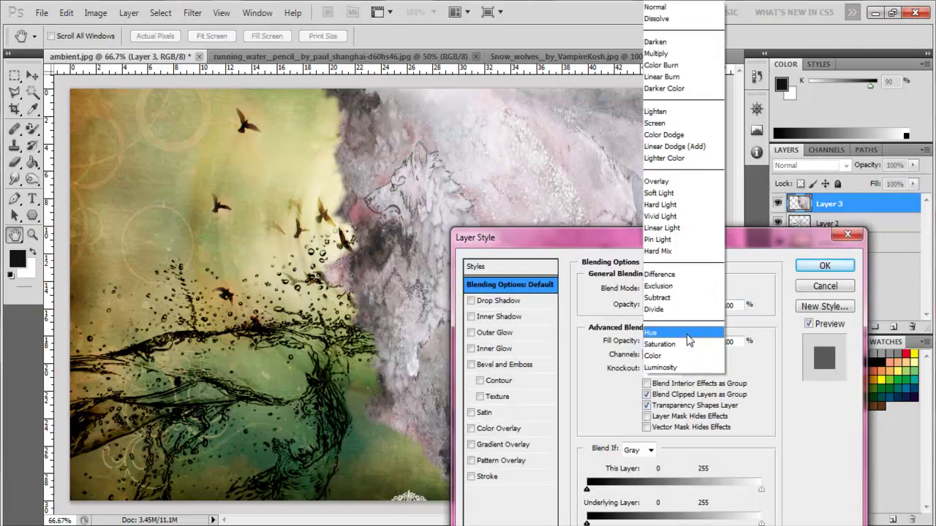
{"action": "left_click", "coordinate": [710, 328]}
{"action": "left_click", "coordinate": [804, 385]}
{"action": "key", "text": "Up"}
{"action": "key", "text": "Up"}
{"action": "key", "text": "Up"}
{"action": "key", "text": "Up"}
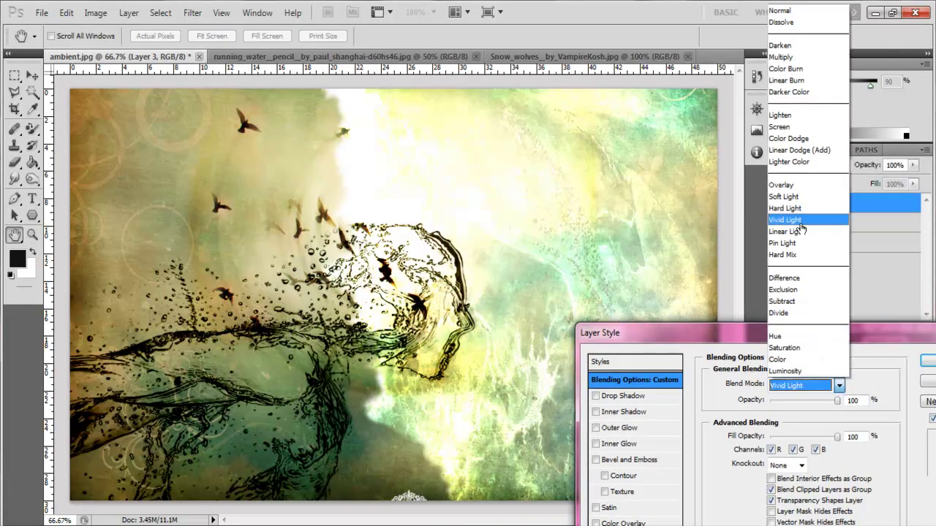
{"action": "left_click", "coordinate": [814, 386]}
{"action": "mouse_move", "coordinate": [820, 437]}
{"action": "left_mouse_down"}
{"action": "mouse_move", "coordinate": [784, 435]}
{"action": "mouse_move", "coordinate": [840, 436]}
{"action": "left_mouse_up"}
Set the wolves layer's blend mode to Color Burn and confirm
{"action": "left_click", "coordinate": [804, 385]}
{"action": "left_click", "coordinate": [785, 80]}
{"action": "mouse_move", "coordinate": [785, 332]}
{"action": "left_mouse_down"}
{"action": "mouse_move", "coordinate": [570, 331]}
{"action": "mouse_move", "coordinate": [263, 394]}
{"action": "left_mouse_up"}
{"action": "left_click", "coordinate": [585, 384]}
{"action": "left_click", "coordinate": [570, 67]}
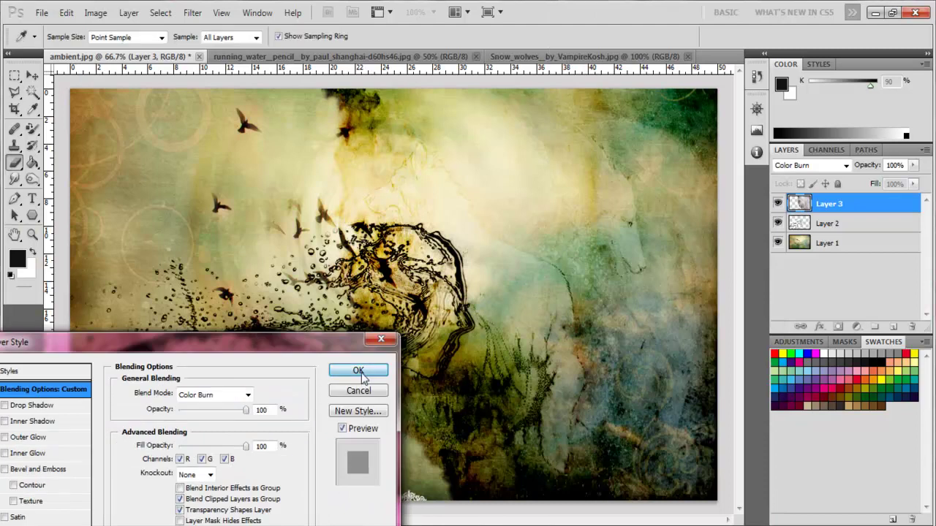
{"action": "left_click", "coordinate": [355, 429]}
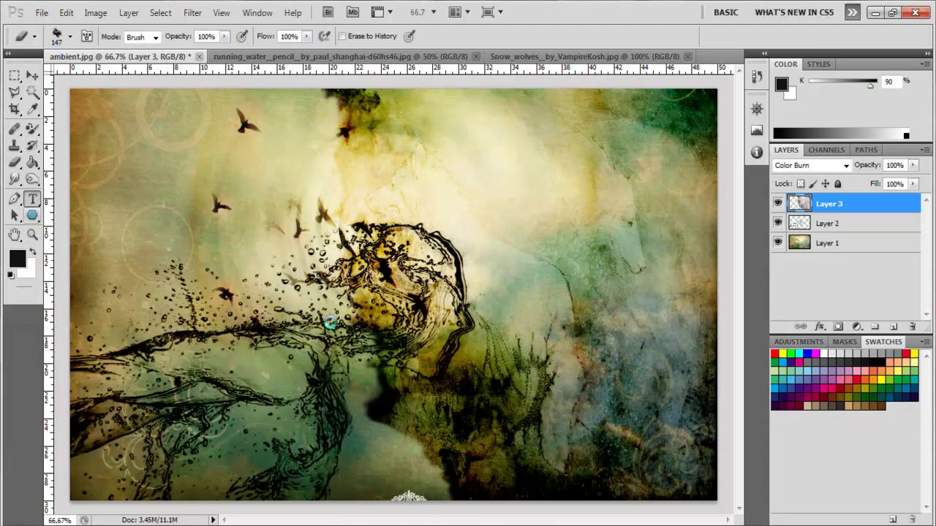
Open the deep-color girl image and drag it into the collage as a layer
{"action": "left_click", "coordinate": [41, 13]}
{"action": "left_click", "coordinate": [63, 40]}
{"action": "double_click", "coordinate": [650, 216]}
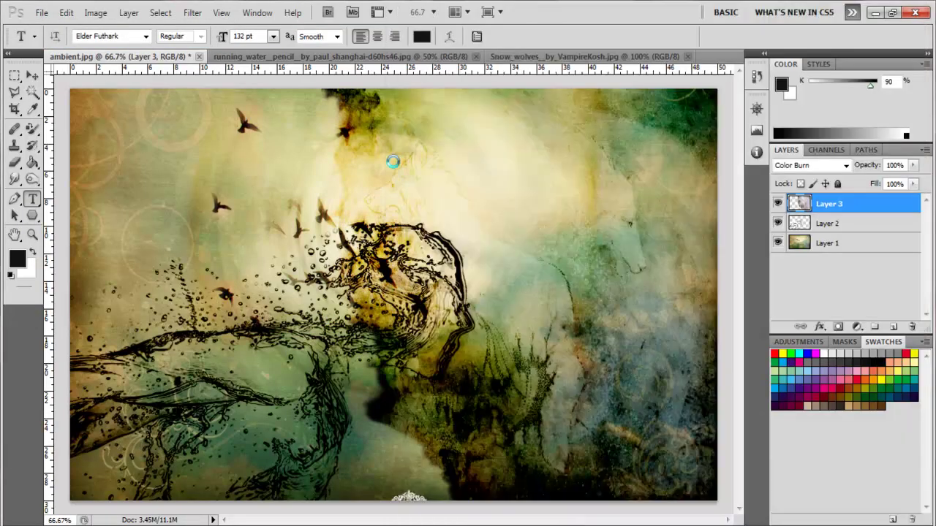
{"action": "key", "text": "v"}
{"action": "left_click_drag", "start_coordinate": [103, 85], "coordinate": [227, 219]}
Make the girl layer narrower and taller on the left, then erase its right side
{"action": "key", "text": "ctrl+t"}
{"action": "left_click_drag", "start_coordinate": [508, 476], "coordinate": [431, 506]}
{"action": "key", "text": "e"}
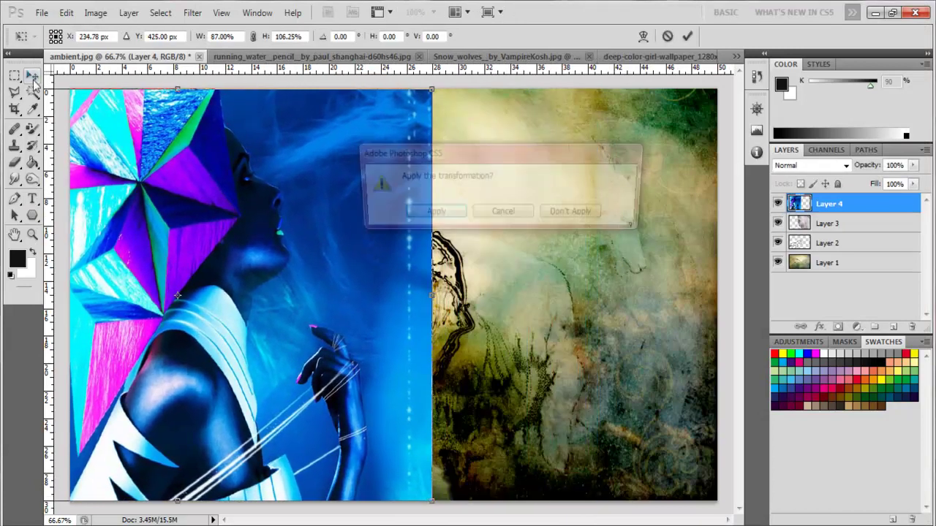
{"action": "key", "text": "Return"}
{"action": "left_click_drag", "start_coordinate": [420, 101], "coordinate": [398, 248]}
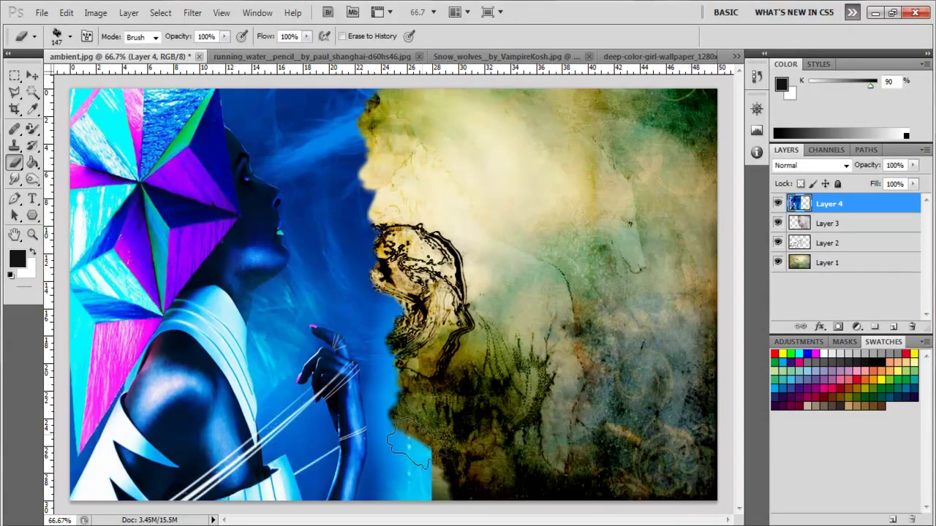
Try several blend modes on the girl layer in Blending Options
{"action": "right_click", "coordinate": [836, 225]}
{"action": "left_click", "coordinate": [724, 184]}
{"action": "left_click", "coordinate": [502, 121]}
{"action": "left_click", "coordinate": [512, 424]}
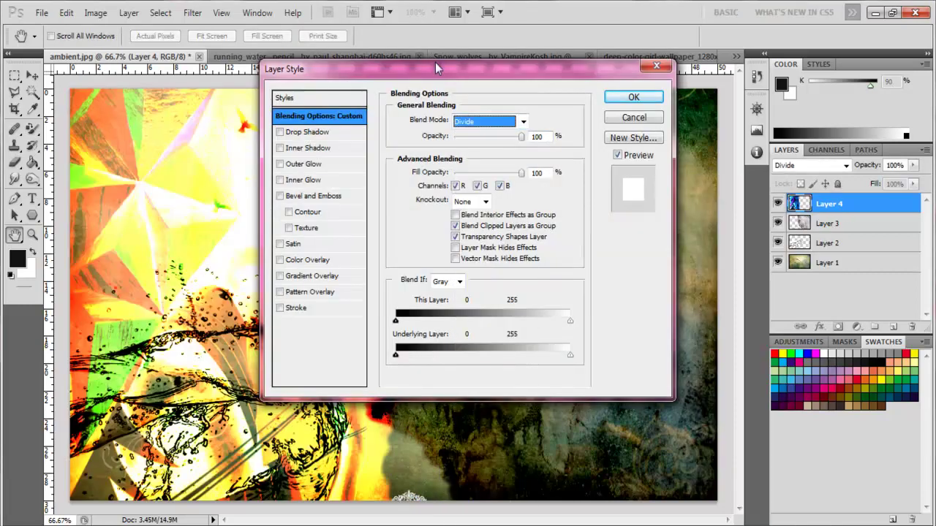
{"action": "left_click_drag", "start_coordinate": [439, 44], "coordinate": [614, 154]}
{"action": "left_click", "coordinate": [687, 204]}
{"action": "left_click", "coordinate": [645, 355]}
{"action": "left_click", "coordinate": [687, 204]}
{"action": "left_click", "coordinate": [656, 87]}
{"action": "left_click", "coordinate": [687, 204]}
{"action": "left_click", "coordinate": [677, 89]}
After trying Hard Light and Hard Mix, set the girl layer to Subtract at 52% fill
{"action": "left_click", "coordinate": [680, 204]}
{"action": "left_click", "coordinate": [680, 205]}
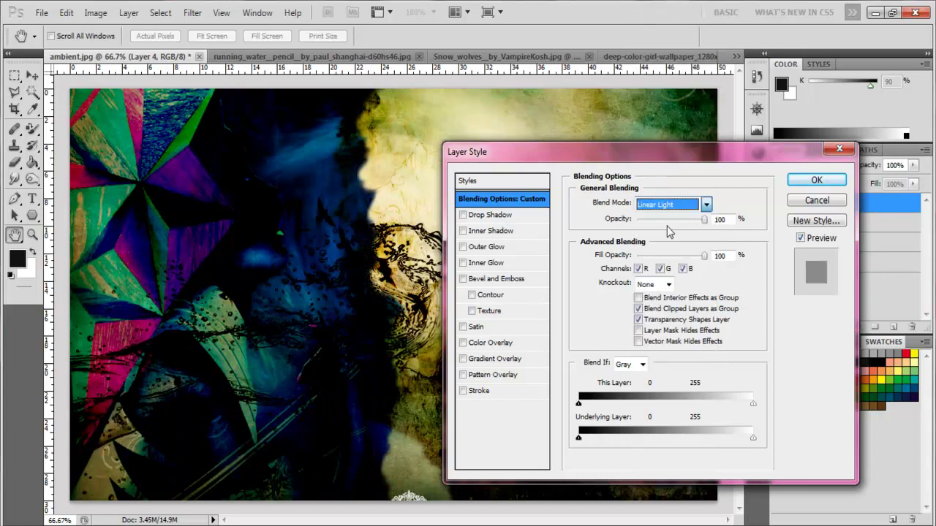
{"action": "left_click", "coordinate": [680, 205]}
{"action": "left_click", "coordinate": [677, 251]}
{"action": "left_click", "coordinate": [680, 205]}
{"action": "left_click", "coordinate": [677, 233]}
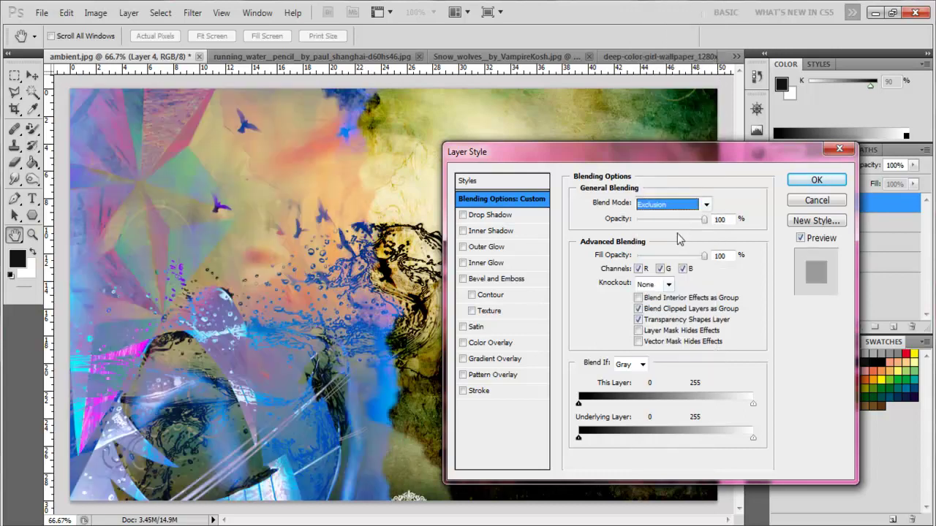
{"action": "left_click", "coordinate": [679, 205]}
{"action": "left_click", "coordinate": [677, 256]}
{"action": "left_click", "coordinate": [679, 205]}
{"action": "left_click", "coordinate": [648, 297]}
{"action": "left_click_drag", "start_coordinate": [704, 256], "coordinate": [674, 265]}
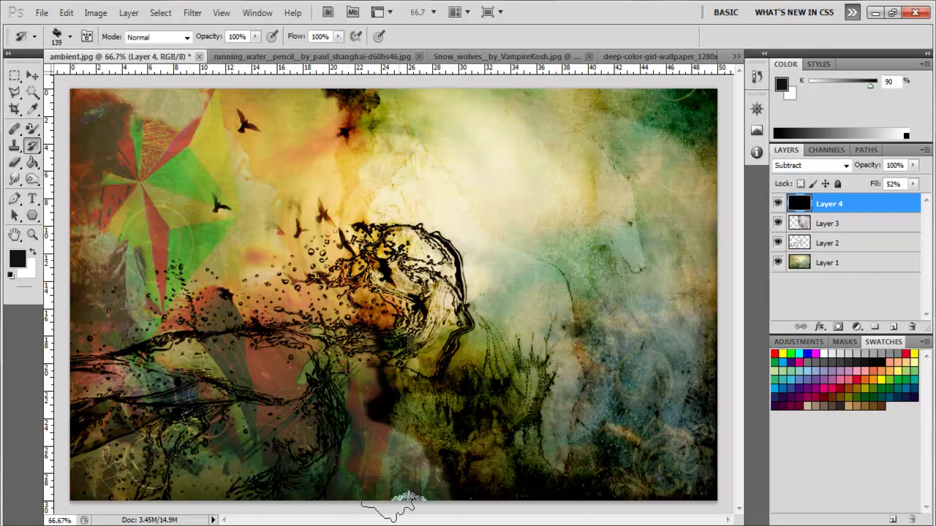
Open the skull image for the collage
{"action": "left_click", "coordinate": [41, 13]}
{"action": "left_click", "coordinate": [44, 38]}
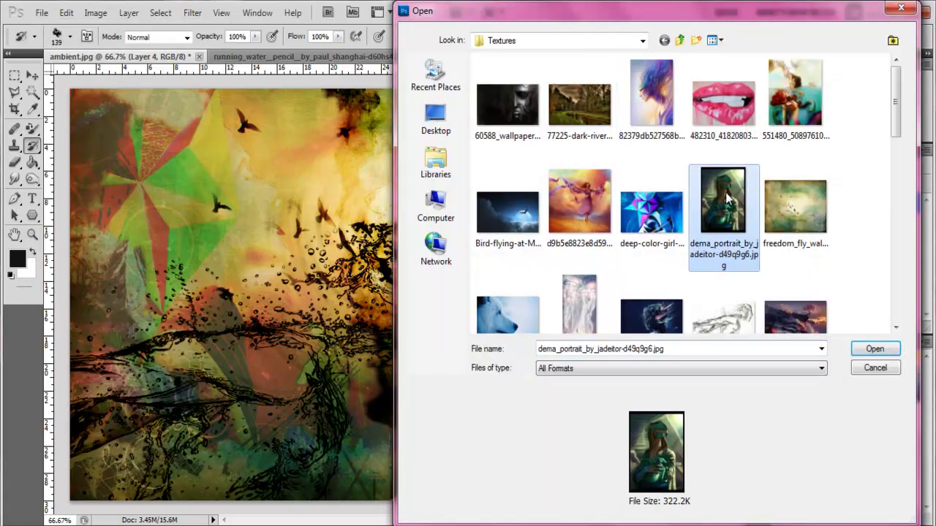
{"action": "scroll", "coordinate": [657, 219], "scroll_direction": "down", "scroll_amount": 5}
{"action": "left_click", "coordinate": [660, 272]}
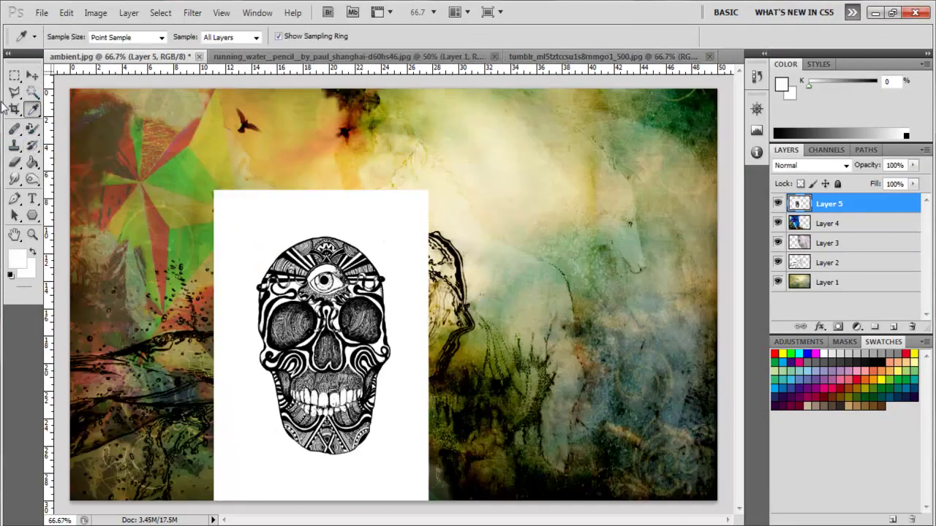
Delete the skull's white background, move it below Layer 3, and blend it as Divide
{"action": "key", "text": "Delete"}
{"action": "key", "text": "ctrl+d"}
{"action": "left_click_drag", "start_coordinate": [803, 205], "coordinate": [803, 252]}
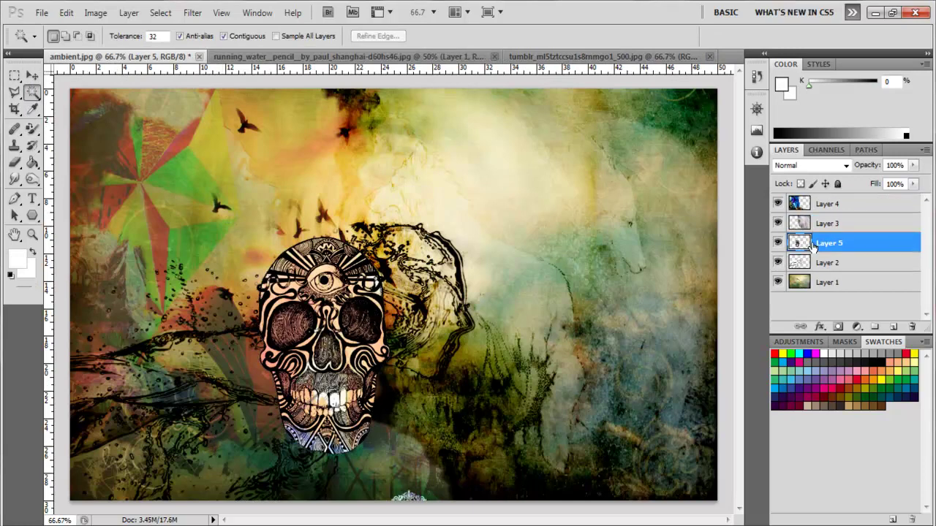
{"action": "double_click", "coordinate": [877, 246]}
{"action": "left_click", "coordinate": [657, 202]}
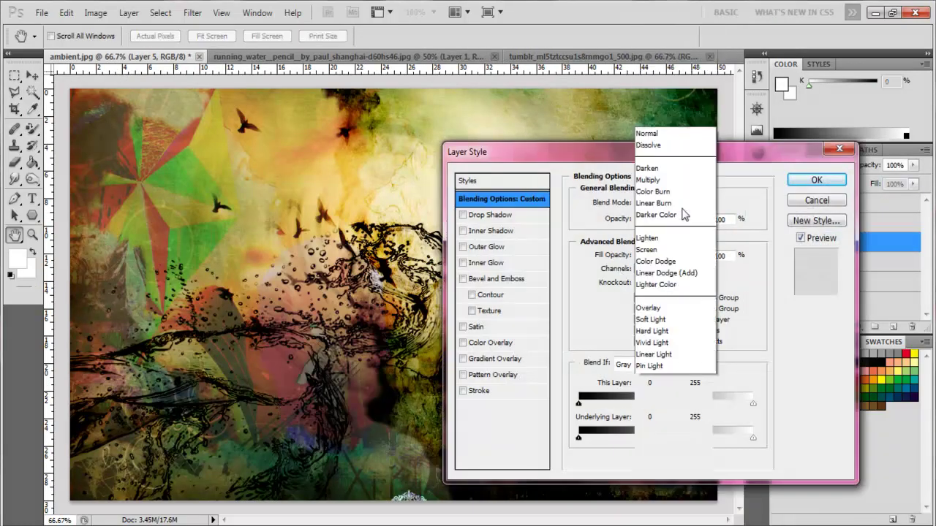
{"action": "left_click", "coordinate": [645, 309]}
{"action": "left_click", "coordinate": [815, 180]}
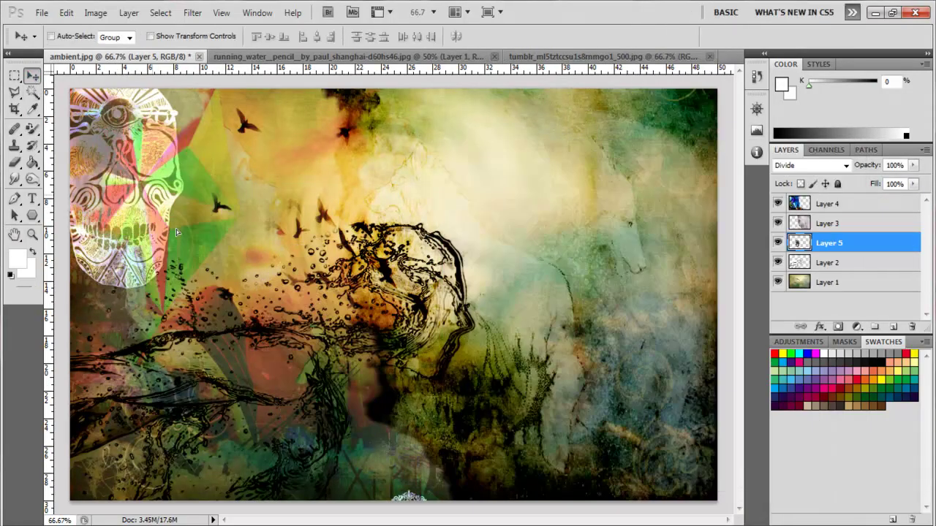
Move the skull to the lower left and flip it horizontally
{"action": "left_click_drag", "start_coordinate": [210, 269], "coordinate": [149, 395]}
{"action": "key", "text": "ctrl+t"}
{"action": "right_click", "coordinate": [174, 410]}
{"action": "left_click", "coordinate": [225, 385]}
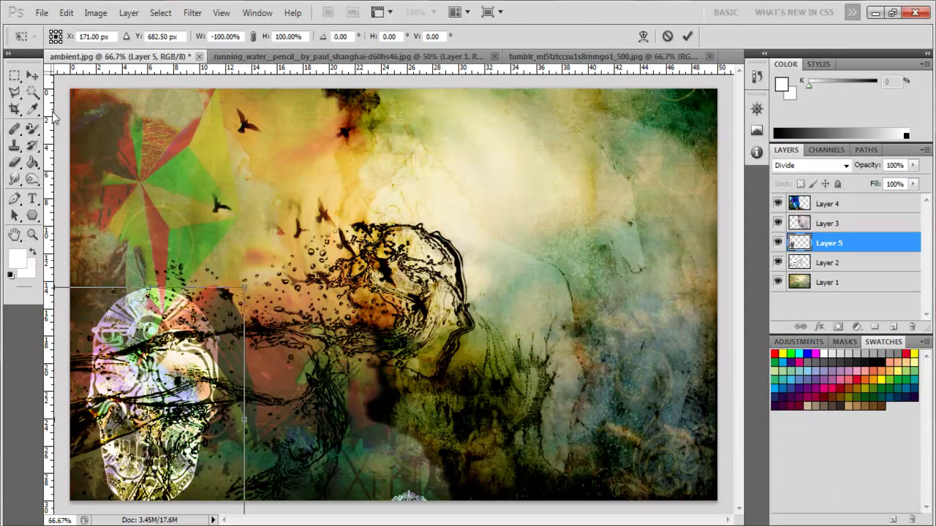
{"action": "key", "text": "Return"}
Add a drop shadow to the skull layer
{"action": "right_click", "coordinate": [834, 242]}
{"action": "left_click", "coordinate": [729, 200]}
{"action": "left_click", "coordinate": [482, 215]}
{"action": "left_click", "coordinate": [798, 181]}
Zoom the view back out to 66.7%
{"action": "key", "text": "r"}
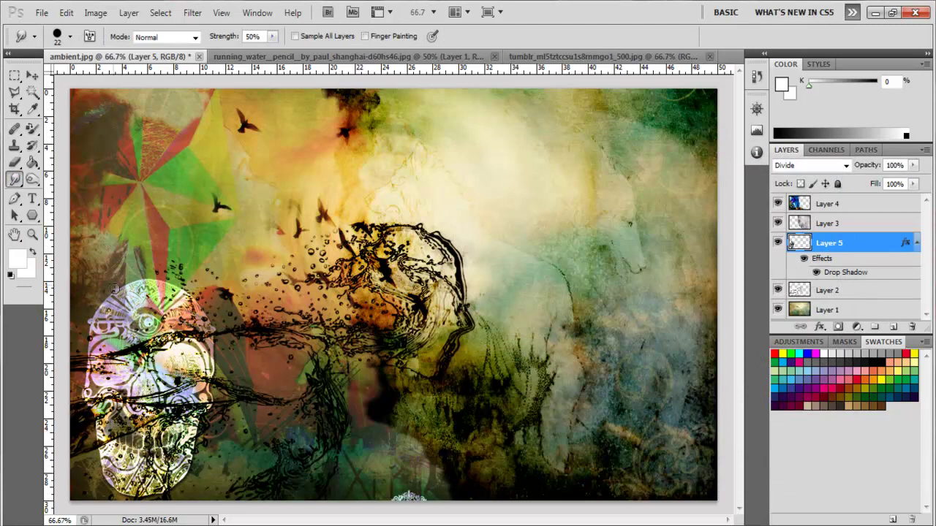
{"action": "scroll", "coordinate": [157, 274], "scroll_direction": "up", "scroll_amount": 1}
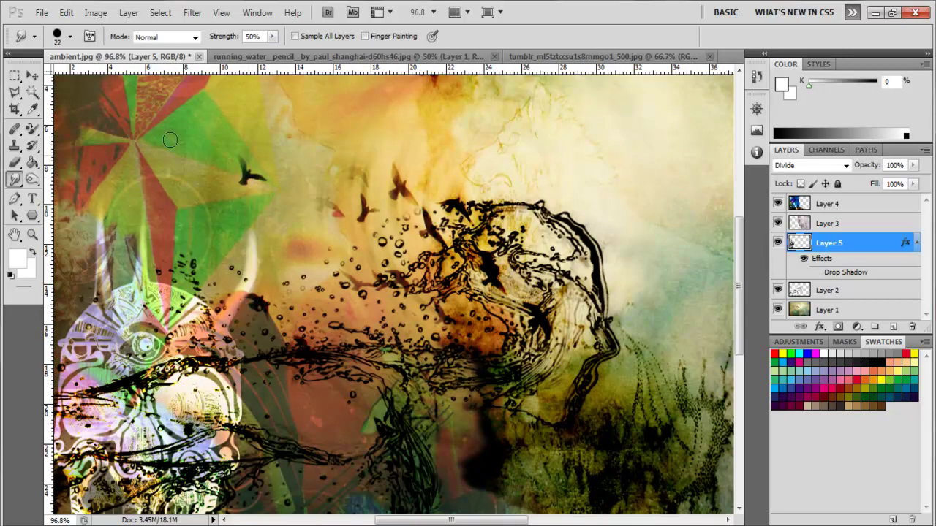
{"action": "key", "text": "z"}
{"action": "right_click", "coordinate": [125, 246]}
{"action": "left_click", "coordinate": [171, 326]}
Open the feather wheel image and bring it into the ambient collage
{"action": "left_click", "coordinate": [42, 12]}
{"action": "left_click", "coordinate": [58, 30]}
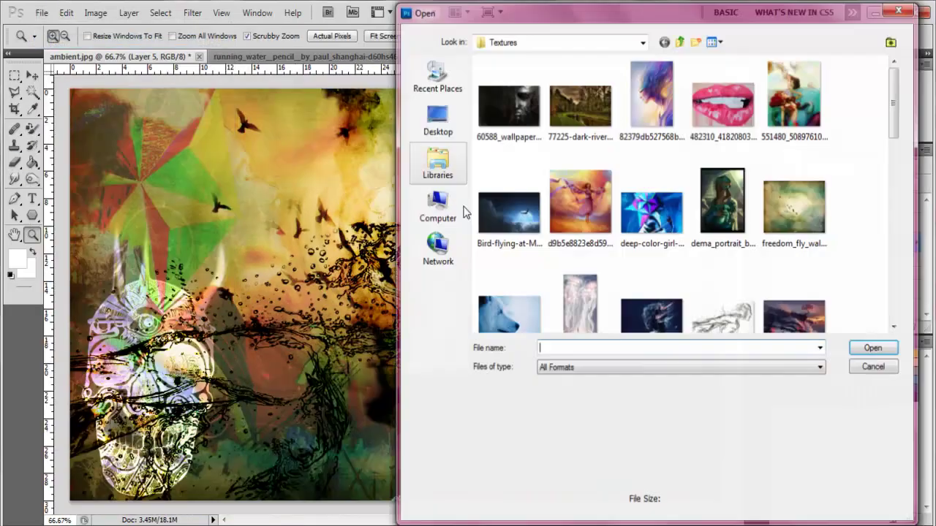
{"action": "scroll", "coordinate": [597, 212], "scroll_direction": "down", "scroll_amount": 3}
{"action": "double_click", "coordinate": [501, 255]}
{"action": "left_click", "coordinate": [75, 56]}
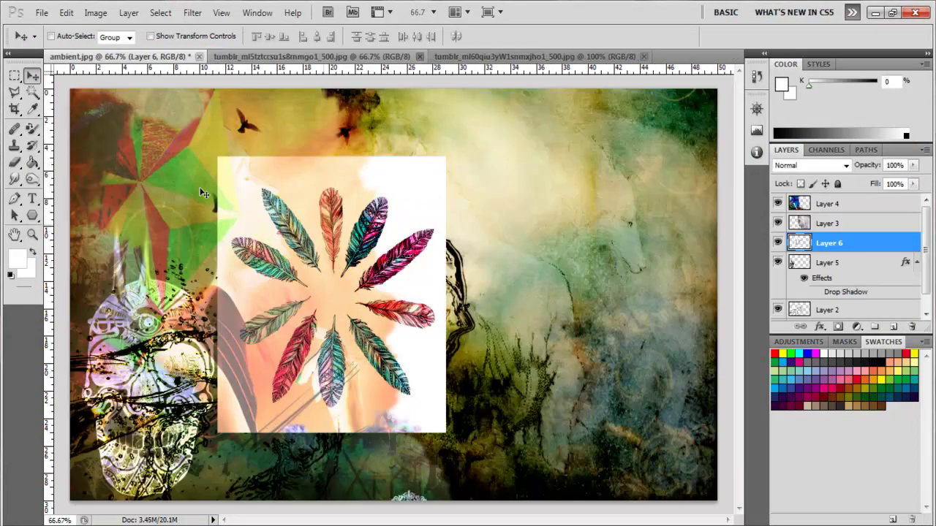
Delete the feather wheel's white background and enlarge it
{"action": "key", "text": "Delete"}
{"action": "key", "text": "ctrl+d"}
{"action": "key", "text": "ctrl+t"}
{"action": "left_click_drag", "start_coordinate": [498, 188], "coordinate": [526, 125]}
{"action": "key", "text": "Return"}
Blend the feather layer as Divide at 69% opacity
{"action": "right_click", "coordinate": [828, 243]}
{"action": "left_click", "coordinate": [731, 193]}
{"action": "left_click", "coordinate": [671, 204]}
{"action": "left_click", "coordinate": [664, 229]}
{"action": "left_click", "coordinate": [671, 204]}
{"action": "left_click", "coordinate": [667, 307]}
{"action": "left_click_drag", "start_coordinate": [686, 220], "coordinate": [683, 219]}
{"action": "left_click", "coordinate": [816, 180]}
Reposition the feather wheel and place its layer between Layer 4 and Layer 3
{"action": "mouse_move", "coordinate": [197, 295]}
{"action": "left_mouse_down"}
{"action": "mouse_move", "coordinate": [607, 402]}
{"action": "mouse_move", "coordinate": [238, 128]}
{"action": "left_mouse_up"}
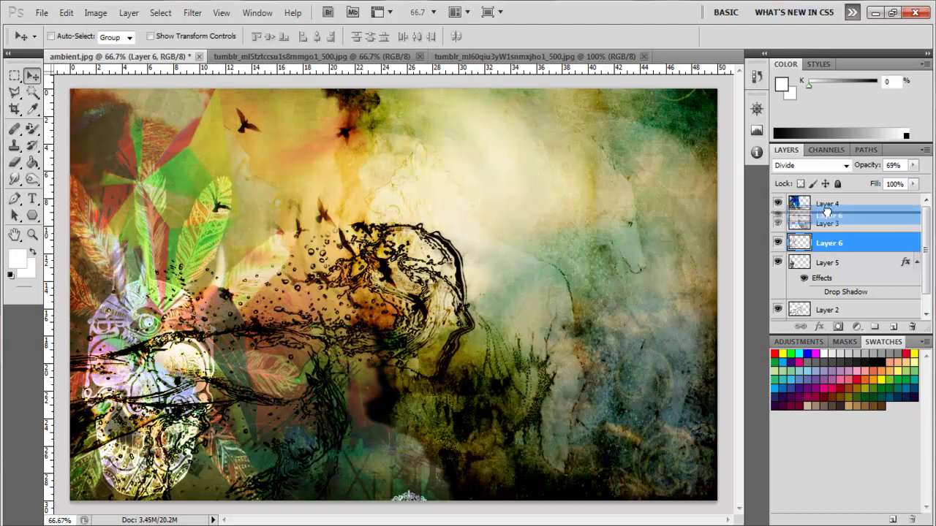
{"action": "left_click_drag", "start_coordinate": [826, 212], "coordinate": [827, 214]}
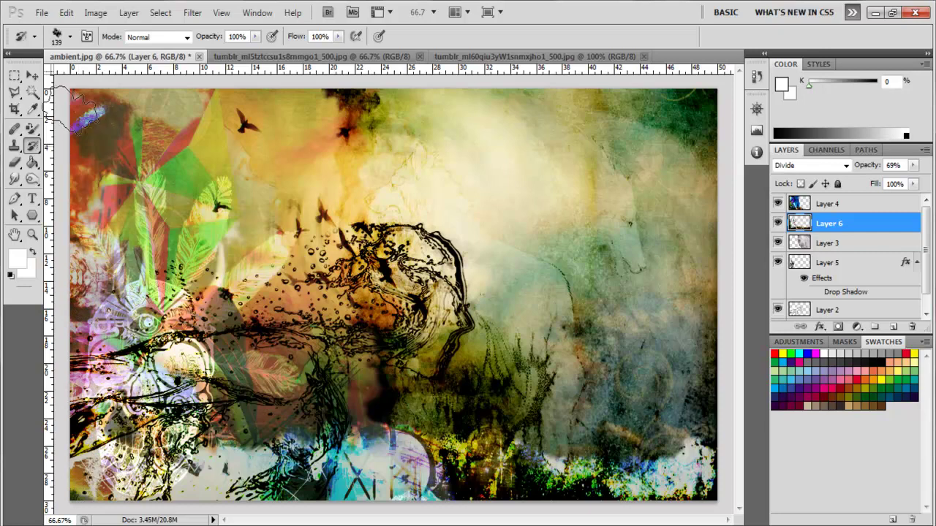
{"action": "scroll", "coordinate": [528, 355], "scroll_direction": "up", "scroll_amount": 2}
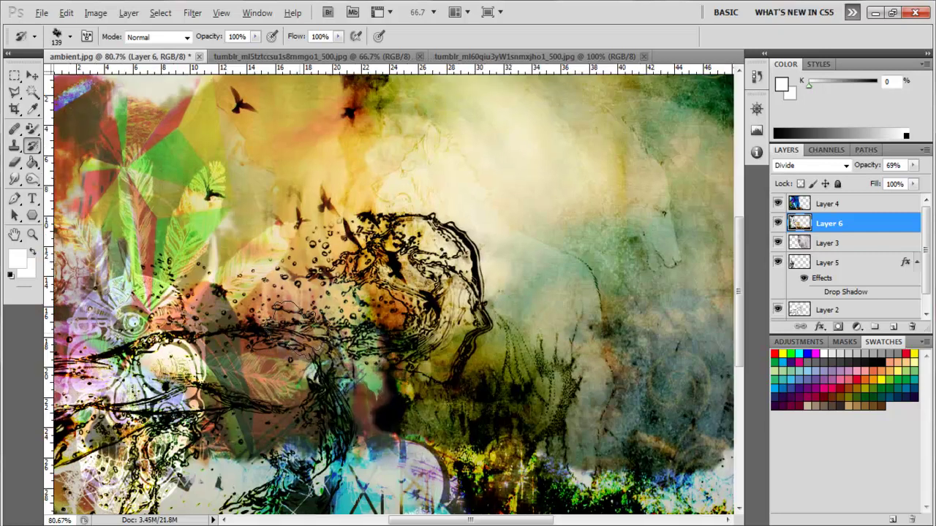
{"action": "scroll", "coordinate": [528, 355], "scroll_direction": "down", "scroll_amount": 3}
{"action": "scroll", "coordinate": [528, 354], "scroll_direction": "up", "scroll_amount": 1}
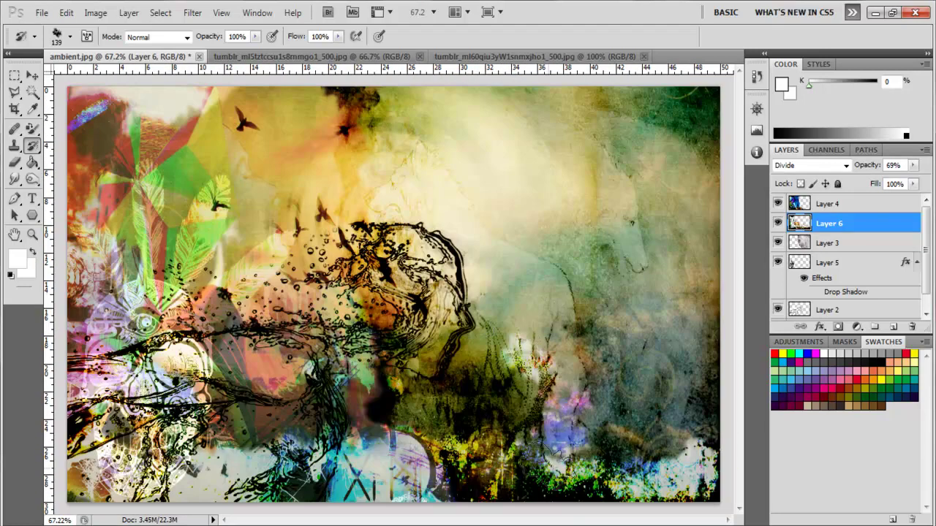
Open the blue-haired anime girl PNG and drag it into the ambient.jpg collage
{"action": "left_click", "coordinate": [41, 12]}
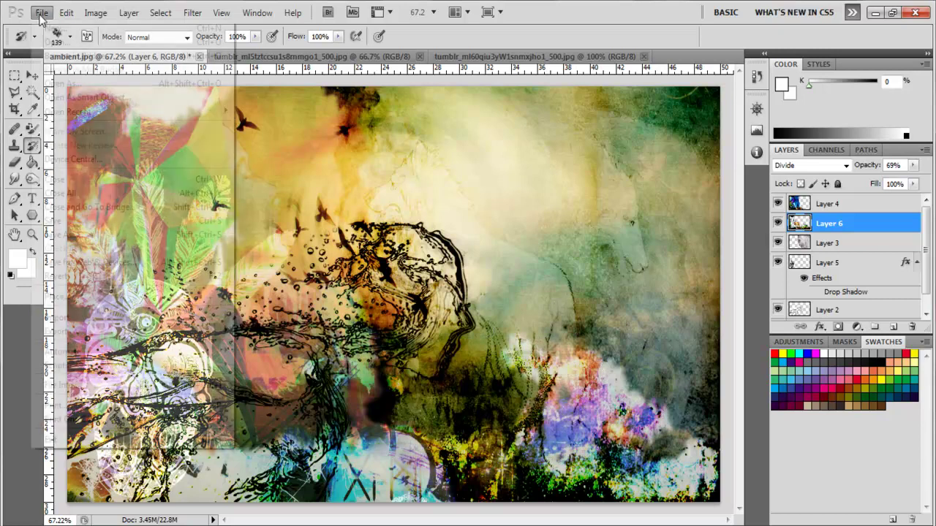
{"action": "left_click", "coordinate": [62, 43]}
{"action": "scroll", "coordinate": [765, 259], "scroll_direction": "down", "scroll_amount": 5}
{"action": "scroll", "coordinate": [679, 268], "scroll_direction": "down", "scroll_amount": 2}
{"action": "left_click", "coordinate": [722, 170]}
{"action": "double_click", "coordinate": [722, 169]}
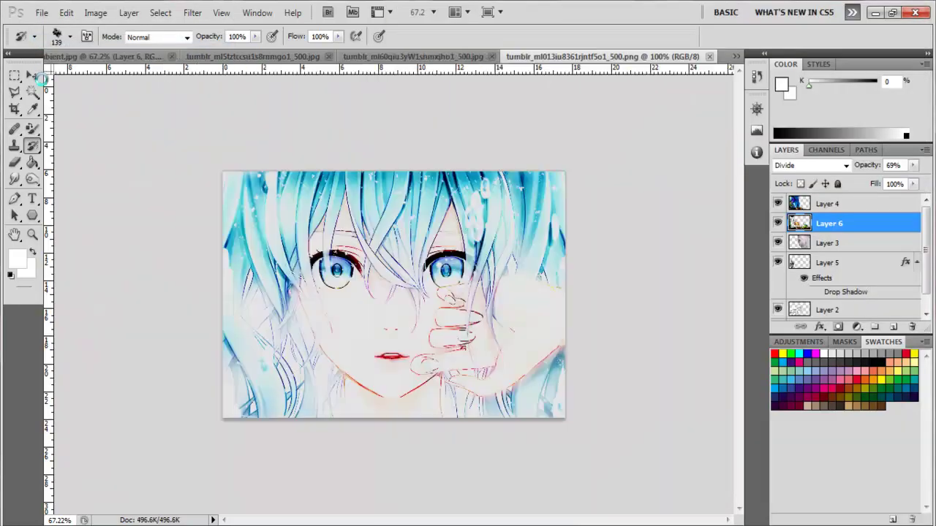
{"action": "key", "text": "v"}
{"action": "left_click_drag", "start_coordinate": [393, 292], "coordinate": [509, 334]}
Enlarge the anime girl with Free Transform and commit the placement
{"action": "key", "text": "ctrl+t"}
{"action": "left_click_drag", "start_coordinate": [394, 251], "coordinate": [275, 171]}
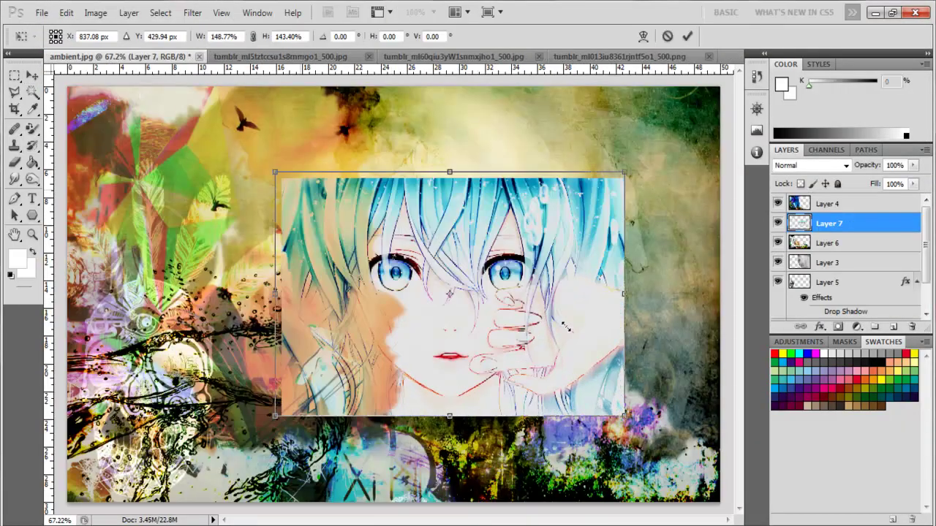
{"action": "left_click_drag", "start_coordinate": [439, 292], "coordinate": [507, 331]}
{"action": "left_click_drag", "start_coordinate": [344, 209], "coordinate": [357, 218]}
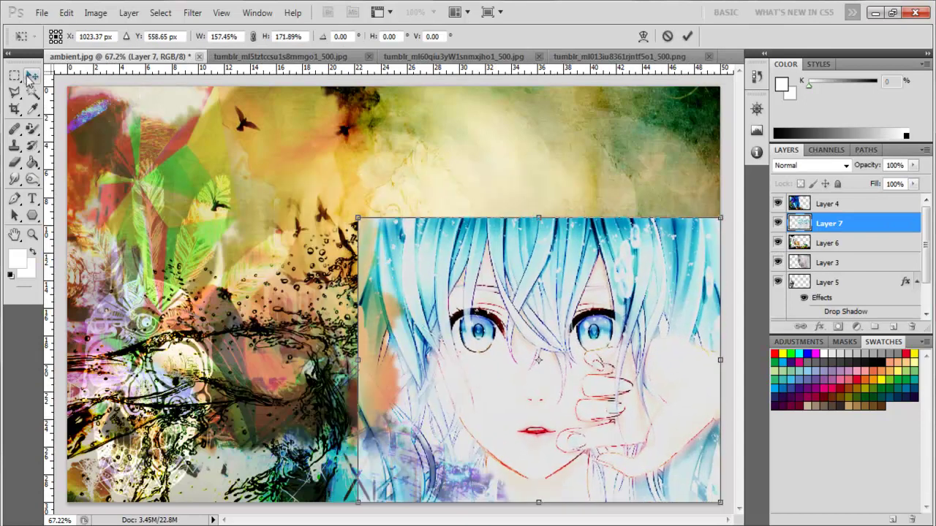
{"action": "key", "text": "Return"}
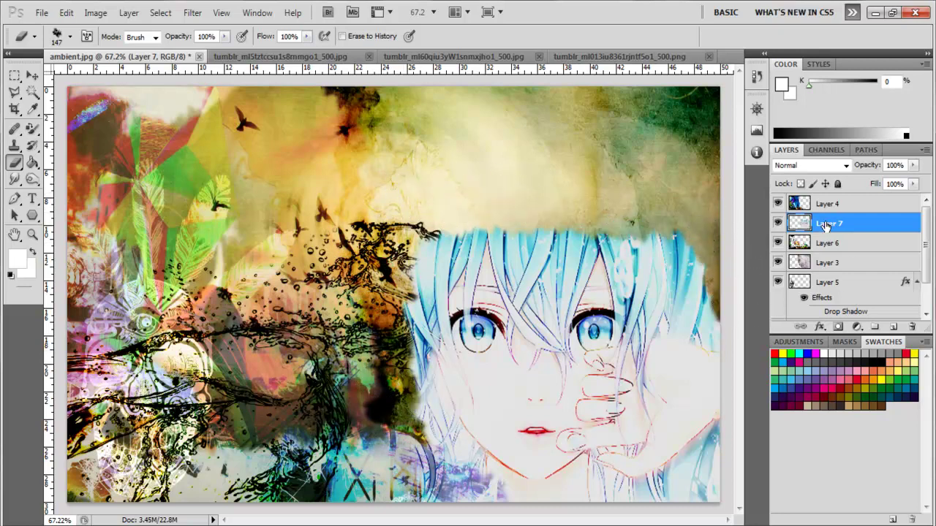
Try several blend modes on the anime layer, including Linear Burn, Pin Light and Hard Light
{"action": "double_click", "coordinate": [825, 225]}
{"action": "left_click", "coordinate": [694, 204]}
{"action": "left_click", "coordinate": [684, 73]}
{"action": "mouse_move", "coordinate": [643, 152]}
{"action": "left_mouse_down"}
{"action": "mouse_move", "coordinate": [135, 178]}
{"action": "mouse_move", "coordinate": [147, 202]}
{"action": "left_mouse_up"}
{"action": "left_click", "coordinate": [193, 255]}
{"action": "left_click", "coordinate": [150, 297]}
{"action": "left_click", "coordinate": [168, 257]}
{"action": "left_click", "coordinate": [146, 328]}
{"action": "left_click", "coordinate": [146, 239]}
{"action": "left_click", "coordinate": [168, 257]}
{"action": "left_click", "coordinate": [179, 204]}
Blend the anime layer as Color Burn at 96% fill and move her eyes to the upper left
{"action": "left_click", "coordinate": [168, 256]}
{"action": "left_click", "coordinate": [150, 65]}
{"action": "left_click", "coordinate": [168, 256]}
{"action": "left_click", "coordinate": [157, 251]}
{"action": "left_click", "coordinate": [176, 256]}
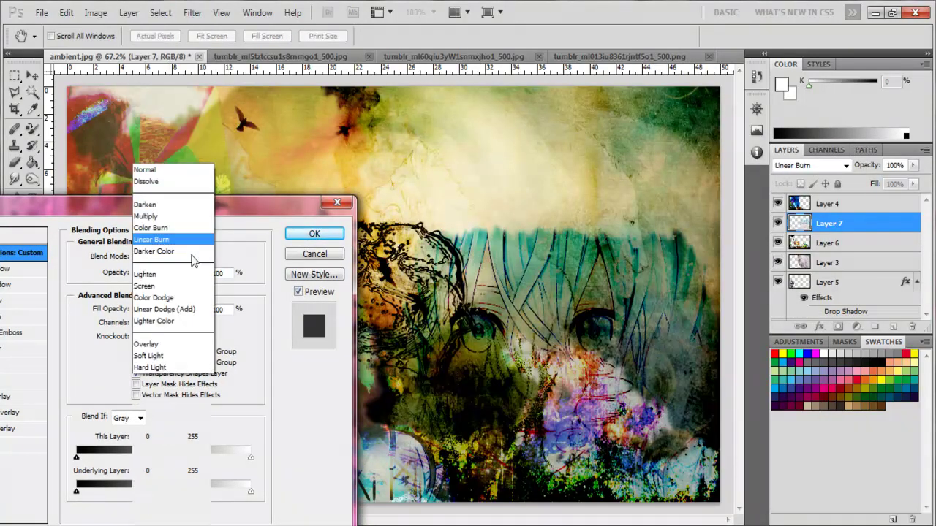
{"action": "left_click", "coordinate": [150, 228]}
{"action": "left_click_drag", "start_coordinate": [202, 309], "coordinate": [199, 310]}
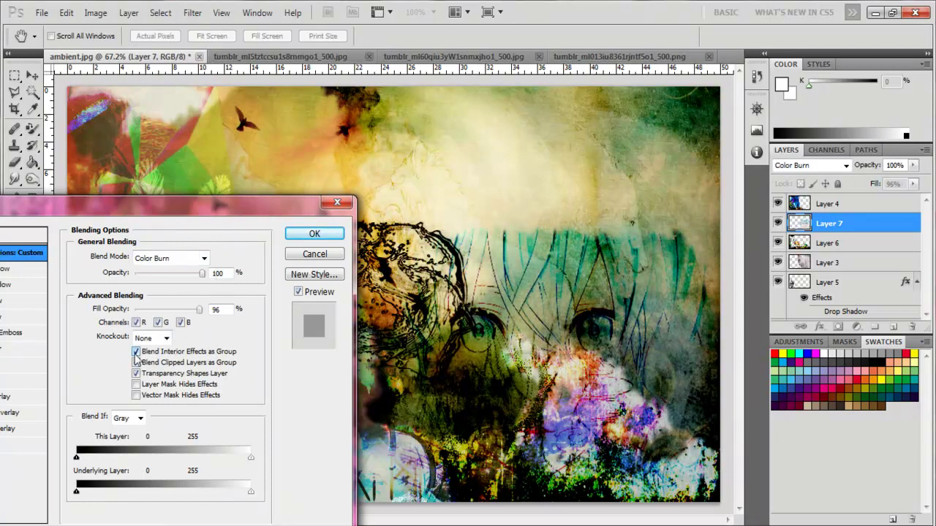
{"action": "left_click", "coordinate": [306, 235]}
{"action": "key", "text": "v"}
{"action": "left_click_drag", "start_coordinate": [471, 368], "coordinate": [113, 196]}
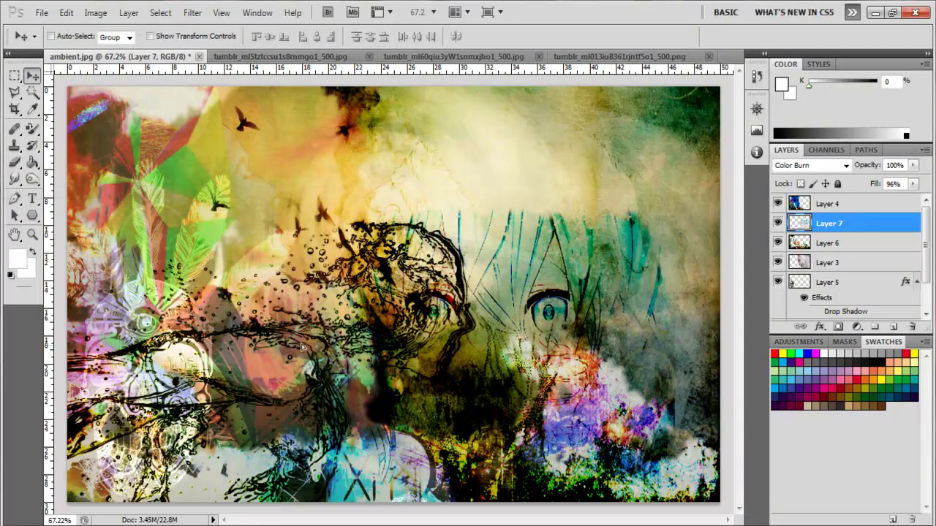
Open the painted face image without its embedded colour profile
{"action": "left_click", "coordinate": [42, 13]}
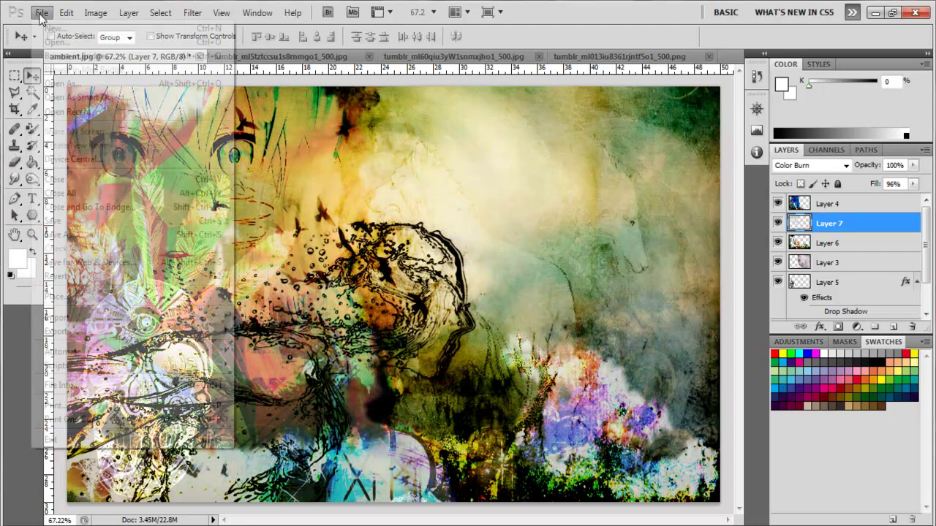
{"action": "left_click", "coordinate": [62, 42]}
{"action": "scroll", "coordinate": [713, 285], "scroll_direction": "down", "scroll_amount": 3}
{"action": "scroll", "coordinate": [840, 273], "scroll_direction": "down", "scroll_amount": 3}
{"action": "scroll", "coordinate": [840, 274], "scroll_direction": "up", "scroll_amount": 3}
{"action": "scroll", "coordinate": [840, 273], "scroll_direction": "up", "scroll_amount": 2}
{"action": "double_click", "coordinate": [582, 260]}
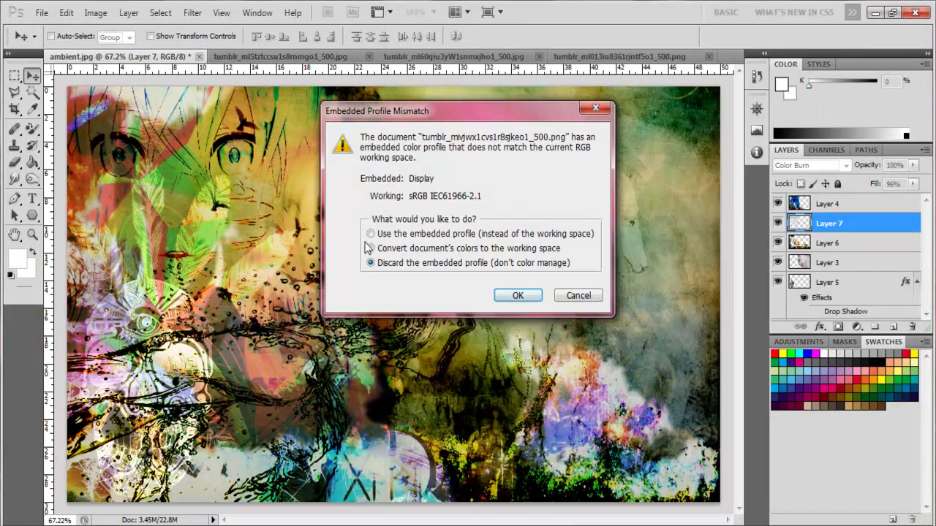
{"action": "left_click", "coordinate": [507, 295]}
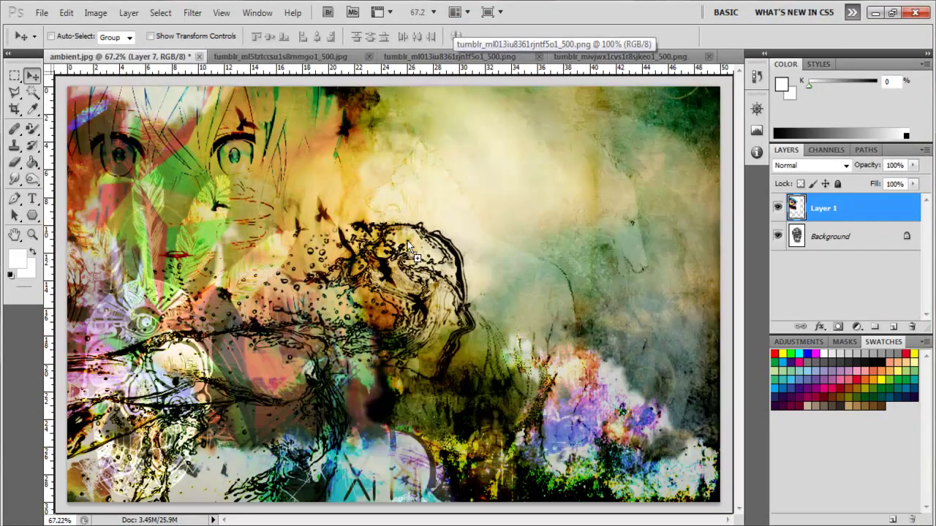
Place the painted face in the collage, shifted right, and erase its bottom, top and top-right edges
{"action": "left_click_drag", "start_coordinate": [95, 62], "coordinate": [407, 241]}
{"action": "key", "text": "ctrl+t"}
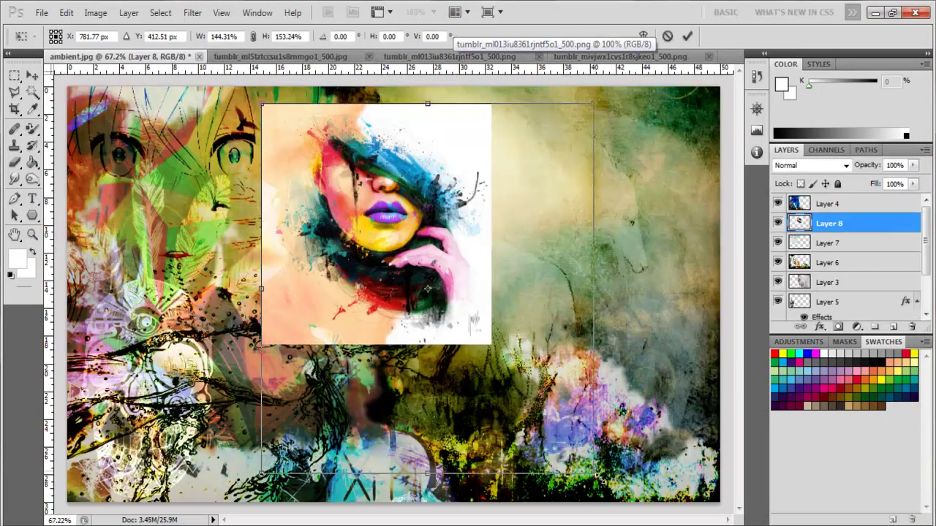
{"action": "left_click_drag", "start_coordinate": [439, 292], "coordinate": [530, 276]}
{"action": "key", "text": "Return"}
{"action": "left_click", "coordinate": [14, 162]}
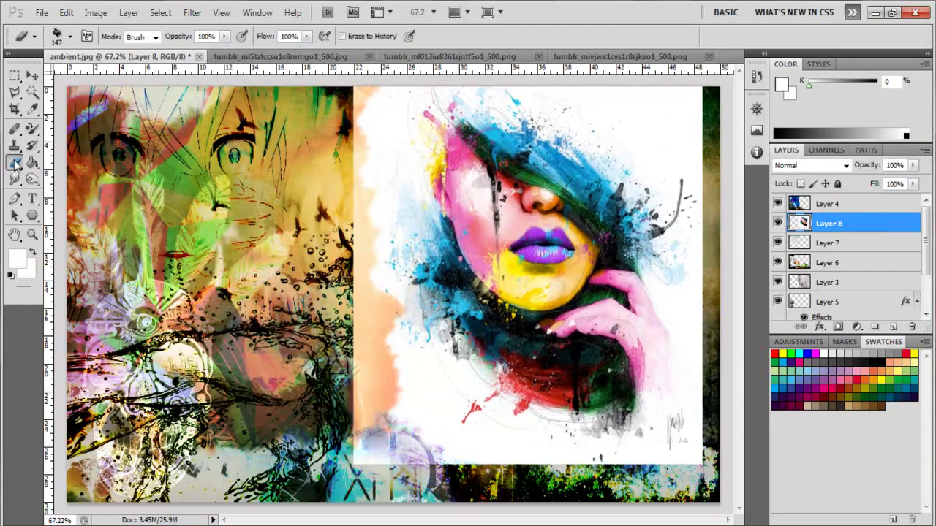
{"action": "left_click_drag", "start_coordinate": [679, 477], "coordinate": [367, 462]}
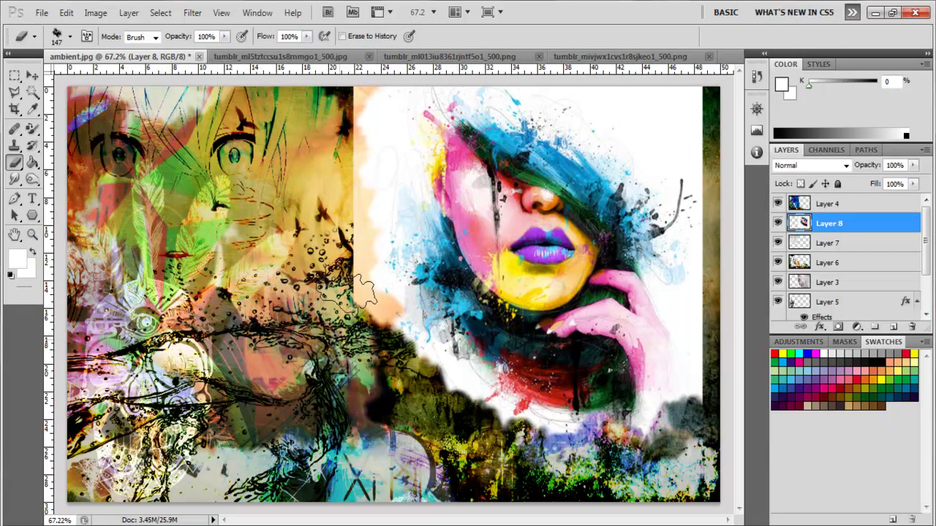
{"action": "left_click_drag", "start_coordinate": [358, 206], "coordinate": [388, 91]}
{"action": "left_click_drag", "start_coordinate": [658, 102], "coordinate": [672, 137]}
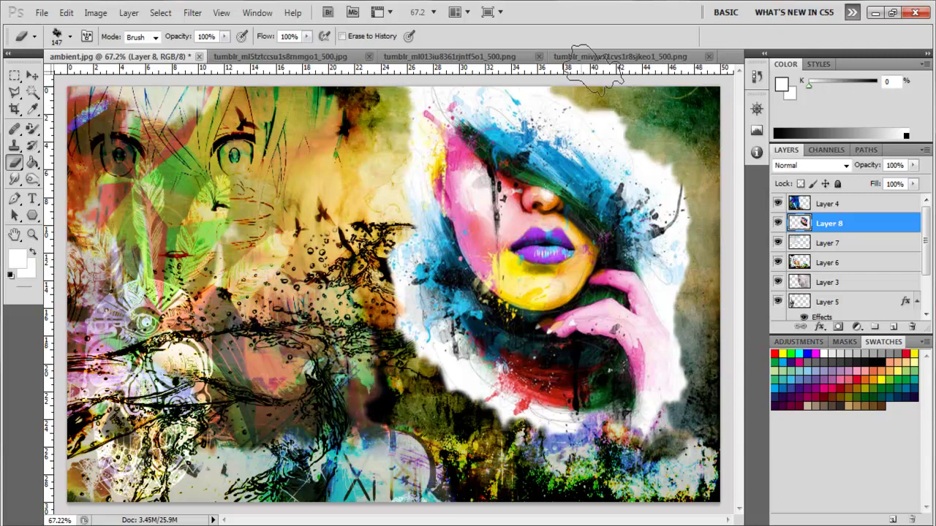
Blend the face layer in Color Burn at 68% fill and draw a text box near the top
{"action": "double_click", "coordinate": [878, 223]}
{"action": "scroll", "coordinate": [490, 121], "scroll_direction": "down", "scroll_amount": 20}
{"action": "mouse_move", "coordinate": [522, 76]}
{"action": "left_mouse_down"}
{"action": "mouse_move", "coordinate": [216, 284]}
{"action": "mouse_move", "coordinate": [262, 260]}
{"action": "left_mouse_up"}
{"action": "left_click", "coordinate": [168, 326]}
{"action": "left_click", "coordinate": [150, 65]}
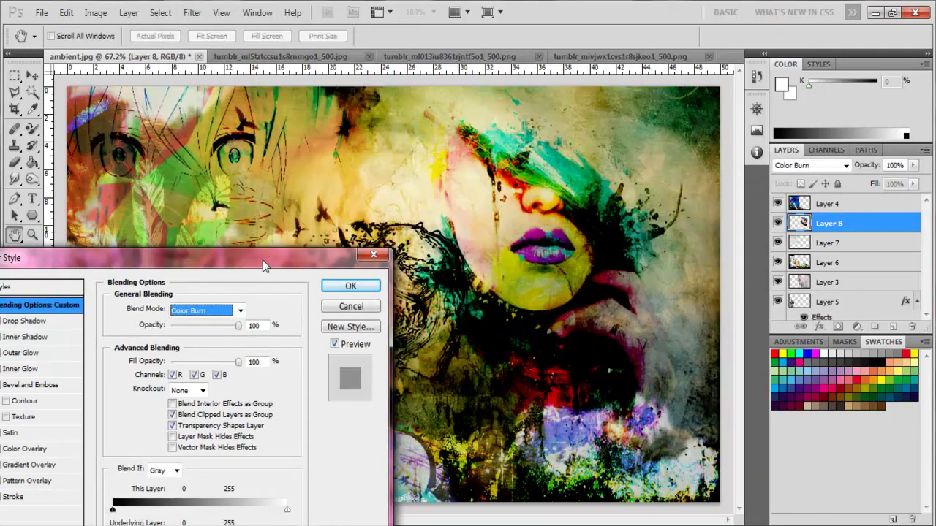
{"action": "left_click_drag", "start_coordinate": [239, 361], "coordinate": [218, 363]}
{"action": "left_click", "coordinate": [351, 286]}
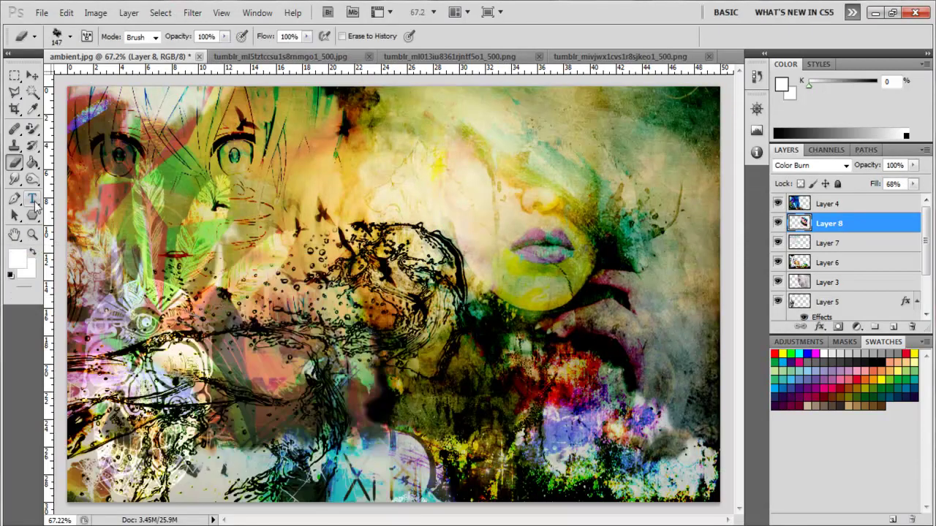
{"action": "key", "text": "t"}
{"action": "left_click_drag", "start_coordinate": [382, 105], "coordinate": [633, 157]}
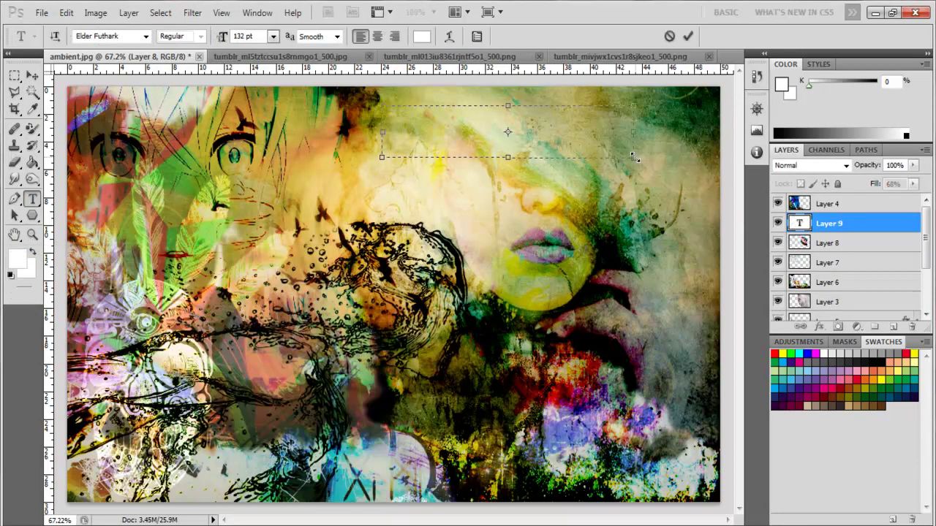
{"action": "type", "text": "NMS"}
Commit the NMS rune text and rename its layer
{"action": "left_click", "coordinate": [32, 76]}
{"action": "right_click", "coordinate": [819, 223]}
{"action": "left_click", "coordinate": [706, 106]}
{"action": "type", "text": "l"}
{"action": "left_click", "coordinate": [560, 182]}
Try blend modes such as Divide on the rune text, settling on Difference
{"action": "right_click", "coordinate": [827, 227]}
{"action": "left_click", "coordinate": [709, 125]}
{"action": "left_click", "coordinate": [488, 122]}
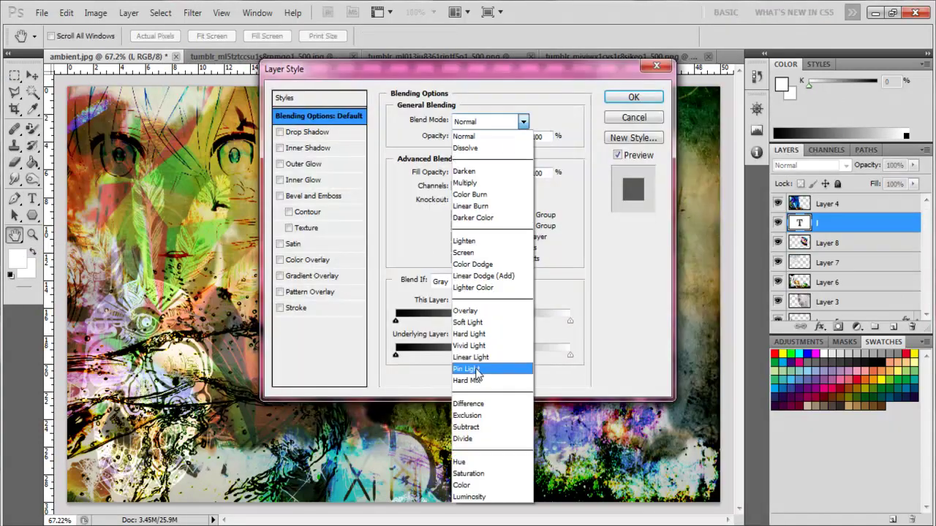
{"action": "left_click", "coordinate": [494, 366]}
{"action": "left_click_drag", "start_coordinate": [409, 71], "coordinate": [131, 252]}
{"action": "left_click", "coordinate": [212, 304]}
{"action": "left_click", "coordinate": [208, 314]}
{"action": "left_click", "coordinate": [219, 304]}
{"action": "left_click", "coordinate": [225, 284]}
{"action": "left_click", "coordinate": [220, 304]}
{"action": "left_click", "coordinate": [208, 276]}
{"action": "left_click", "coordinate": [361, 282]}
Move the rune text layer down one level and open the nightwalkers wallpaper
{"action": "key", "text": "ctrl+bracketleft"}
{"action": "key", "text": "ctrl+bracketleft"}
{"action": "key", "text": "ctrl+bracketleft"}
{"action": "key", "text": "ctrl+bracketleft"}
{"action": "right_click", "coordinate": [799, 276]}
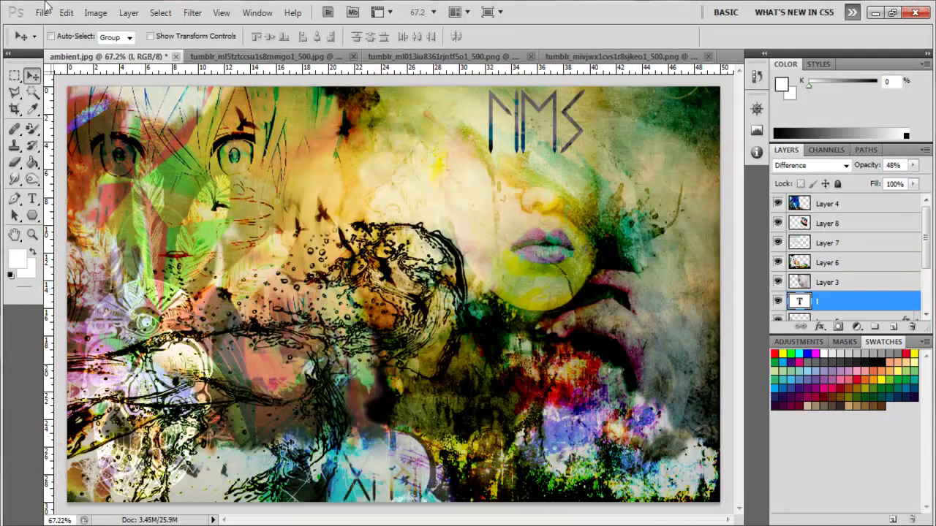
{"action": "key", "text": "ctrl+o"}
{"action": "left_click", "coordinate": [579, 201]}
{"action": "scroll", "coordinate": [579, 201], "scroll_direction": "down", "scroll_amount": 1}
{"action": "double_click", "coordinate": [651, 208]}
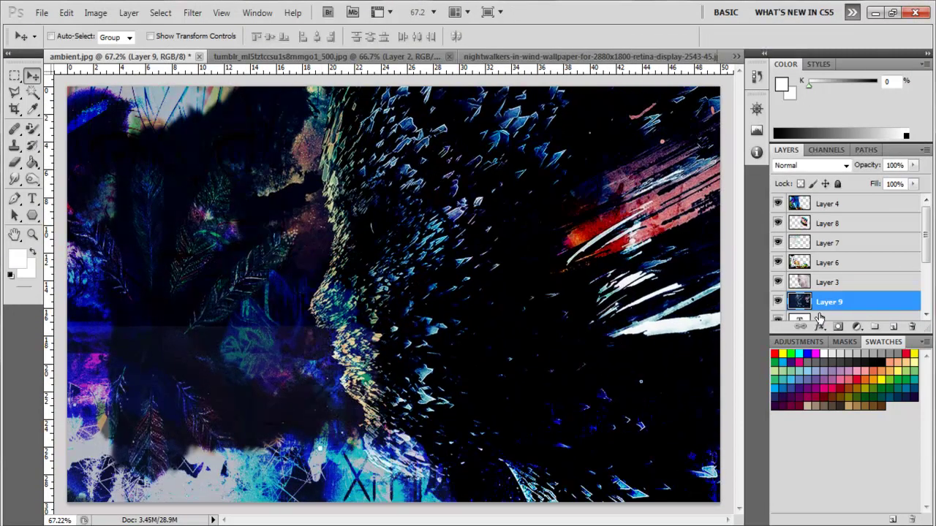
Try Hue and darker blends on the wallpaper layer before choosing Subtract
{"action": "left_click", "coordinate": [820, 326]}
{"action": "left_click", "coordinate": [702, 183]}
{"action": "left_click", "coordinate": [512, 122]}
{"action": "left_click", "coordinate": [468, 154]}
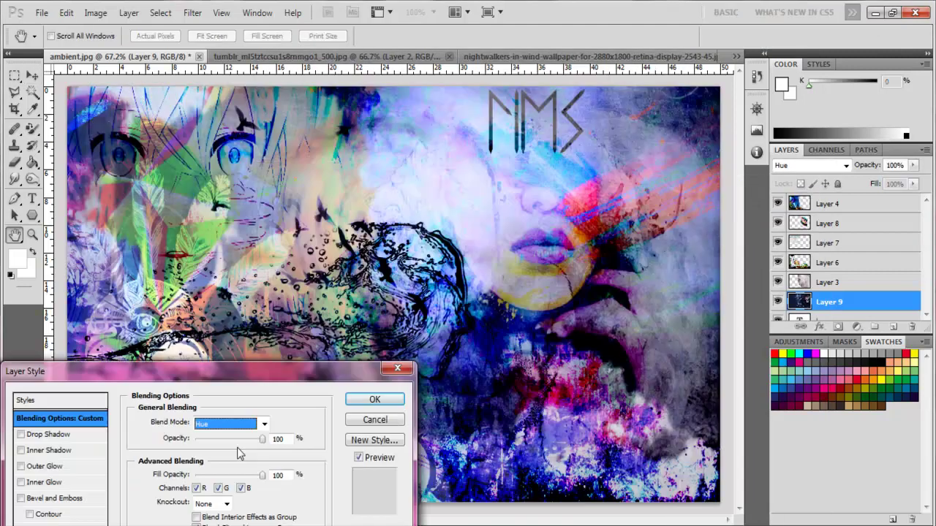
{"action": "left_click", "coordinate": [786, 262]}
{"action": "left_click", "coordinate": [779, 310]}
{"action": "left_click", "coordinate": [786, 261]}
{"action": "left_click", "coordinate": [780, 310]}
{"action": "left_click", "coordinate": [785, 261]}
{"action": "left_click", "coordinate": [763, 297]}
Lower the wallpaper layer's fill to 38% and apply the blending
{"action": "left_click_drag", "start_coordinate": [657, 212], "coordinate": [644, 222]}
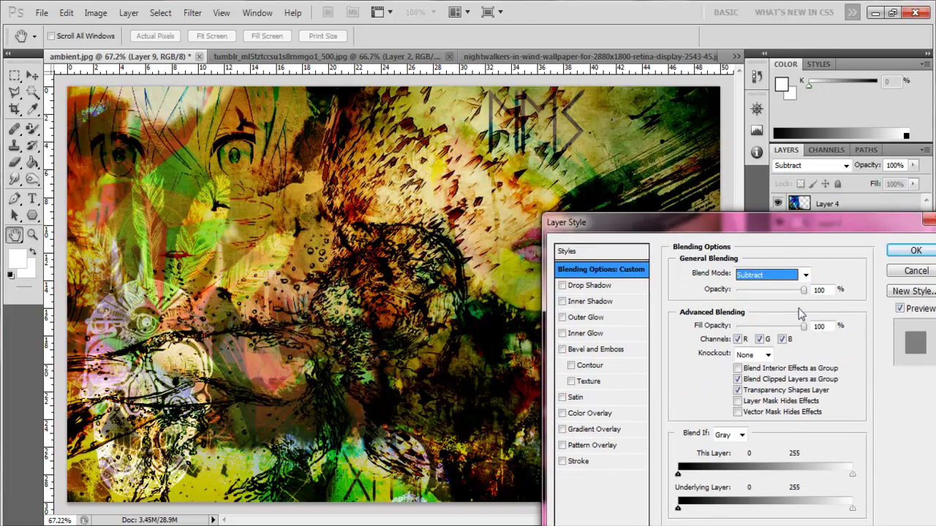
{"action": "left_click_drag", "start_coordinate": [804, 326], "coordinate": [760, 326]}
{"action": "left_click_drag", "start_coordinate": [731, 222], "coordinate": [532, 286]}
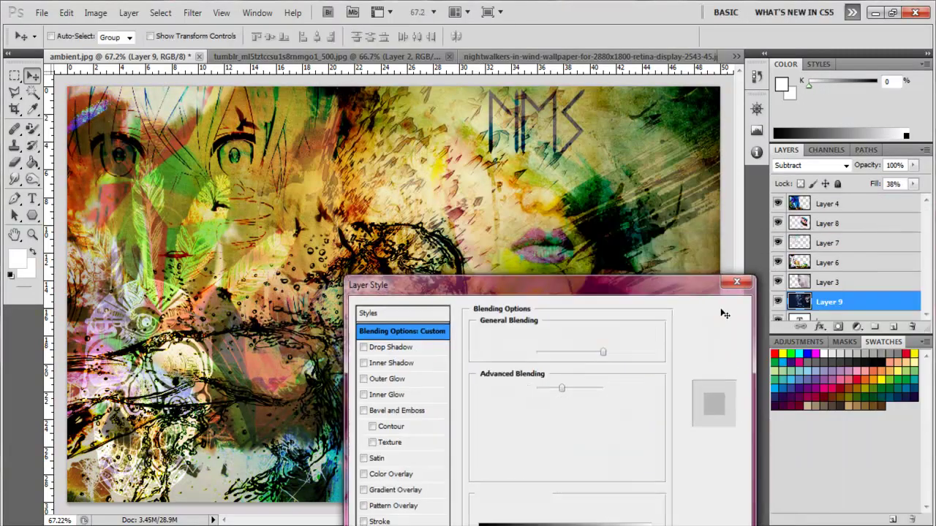
{"action": "left_click", "coordinate": [723, 314]}
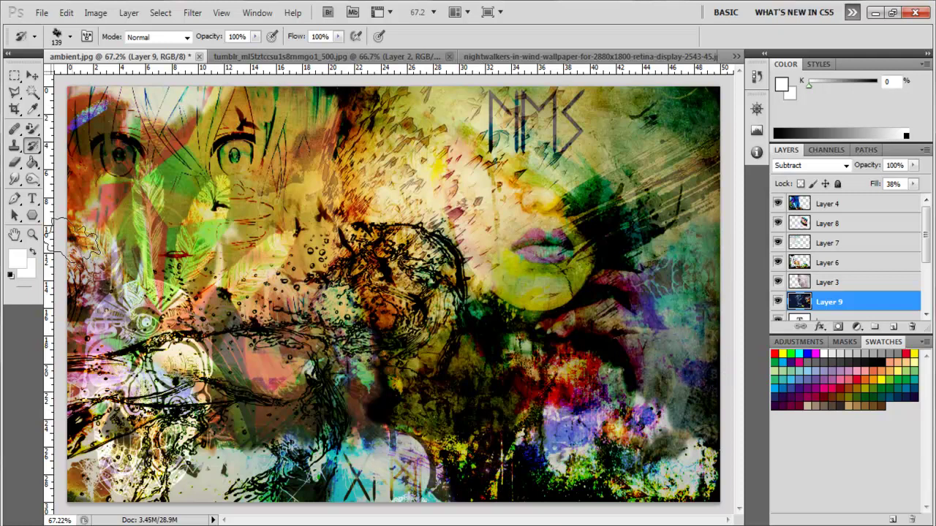
{"action": "scroll", "coordinate": [829, 290], "scroll_direction": "down", "scroll_amount": 1}
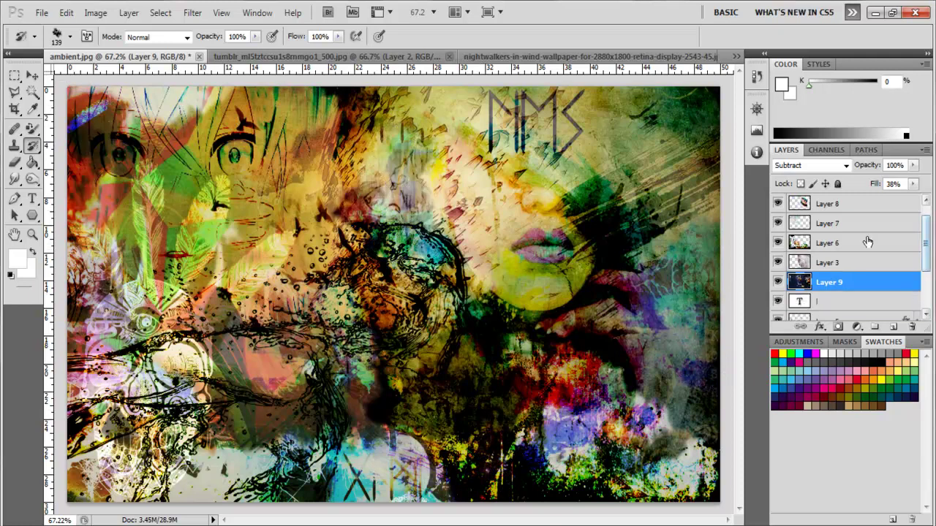
{"action": "scroll", "coordinate": [830, 290], "scroll_direction": "down", "scroll_amount": 4}
Open the painted profile portrait image
{"action": "left_click", "coordinate": [41, 13]}
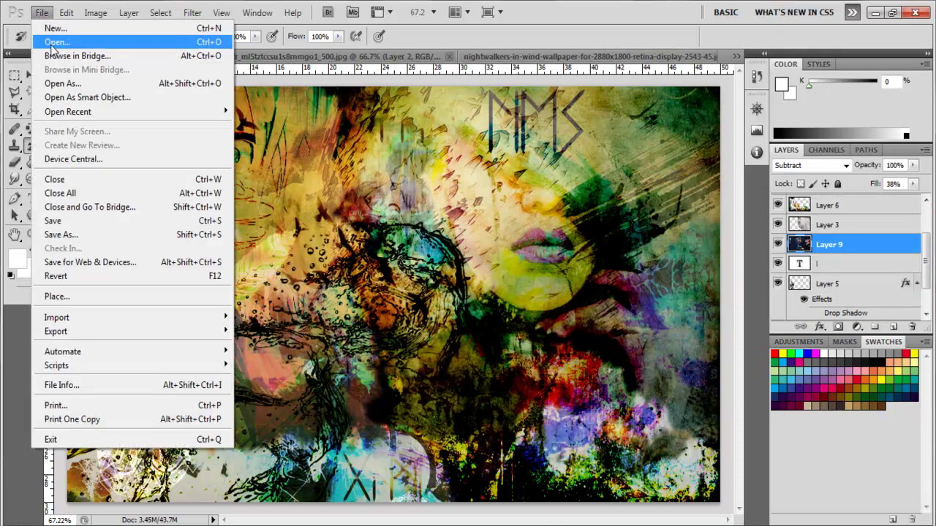
{"action": "left_click", "coordinate": [51, 39]}
{"action": "scroll", "coordinate": [622, 220], "scroll_direction": "up", "scroll_amount": 1}
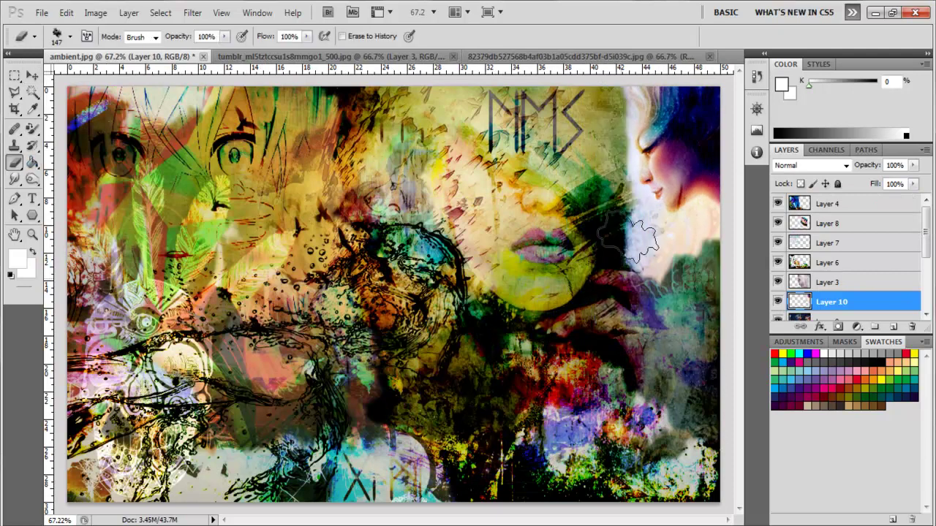
Try Linear Light on the portrait layer, then set it to Color Burn
{"action": "right_click", "coordinate": [826, 301]}
{"action": "left_click", "coordinate": [720, 198]}
{"action": "left_click", "coordinate": [606, 335]}
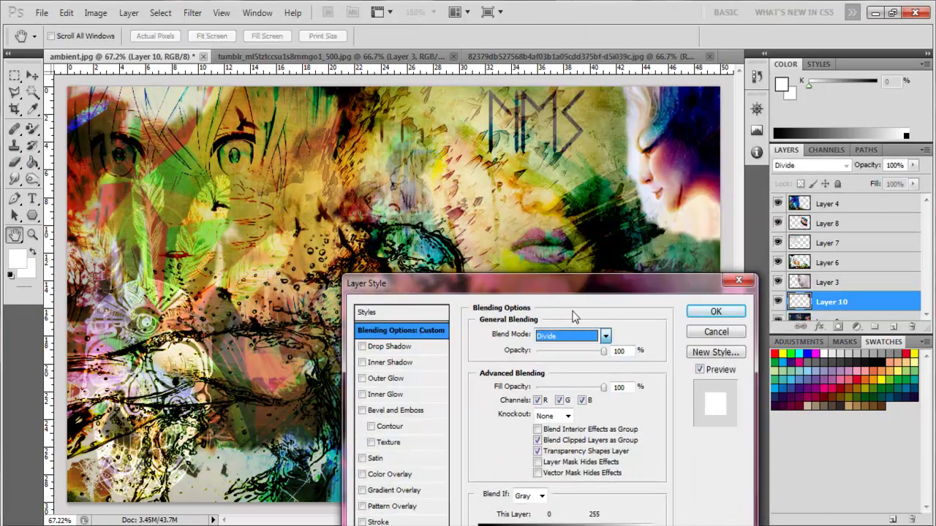
{"action": "left_click", "coordinate": [339, 335]}
{"action": "left_click", "coordinate": [299, 210]}
{"action": "left_click", "coordinate": [339, 336]}
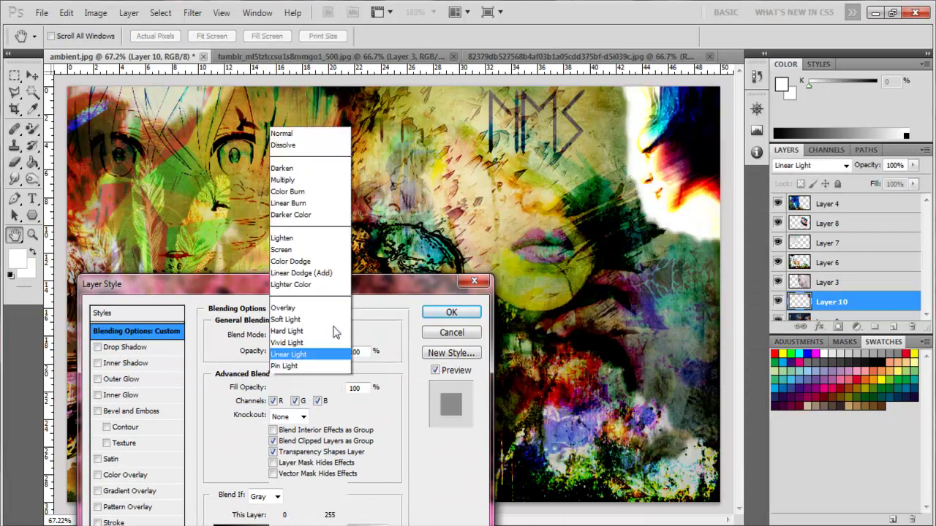
{"action": "left_click", "coordinate": [303, 77]}
{"action": "left_click", "coordinate": [451, 312]}
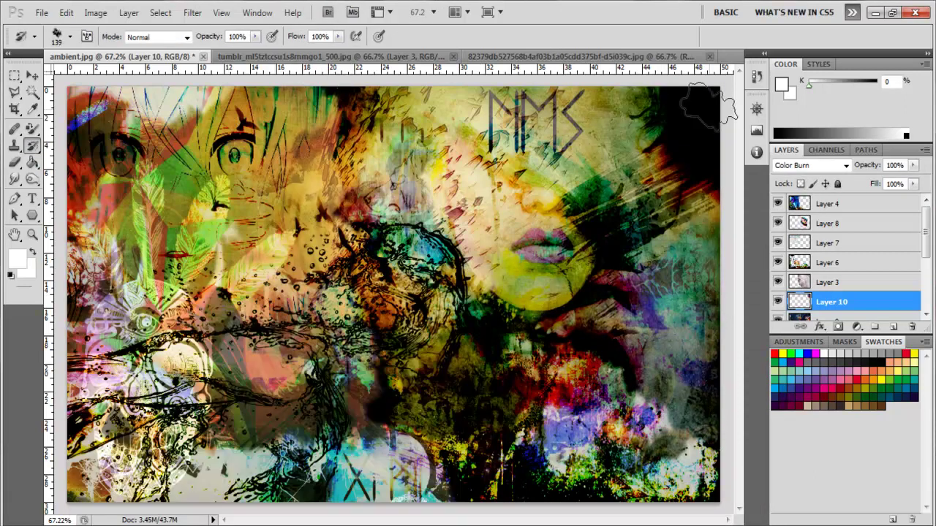
Toggle Layer 1's visibility to check its effect, then bring up its Layer Style
{"action": "scroll", "coordinate": [848, 278], "scroll_direction": "down", "scroll_amount": 3}
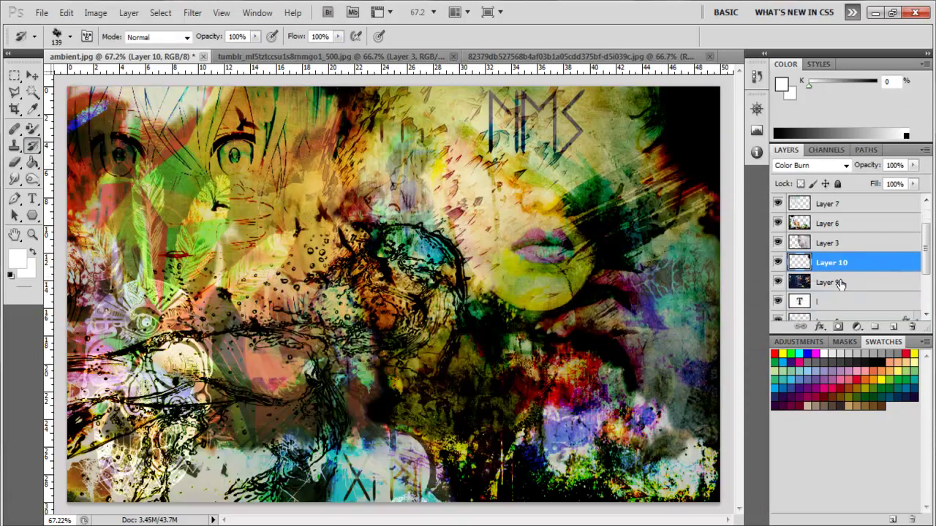
{"action": "scroll", "coordinate": [848, 277], "scroll_direction": "down", "scroll_amount": 3}
{"action": "left_click", "coordinate": [829, 311]}
{"action": "left_click", "coordinate": [778, 312]}
{"action": "left_click", "coordinate": [778, 312]}
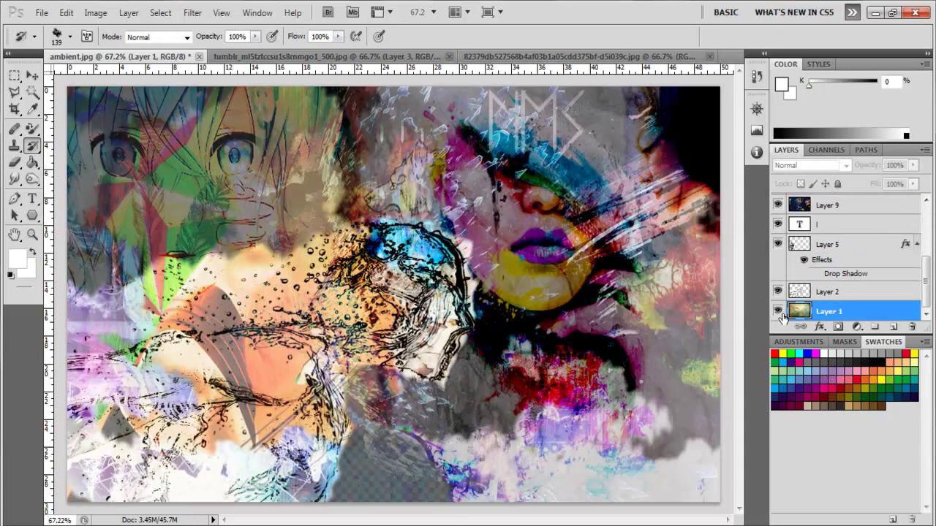
{"action": "right_click", "coordinate": [829, 311]}
{"action": "left_click", "coordinate": [773, 98]}
Give Layer 1 a rainbow gradient overlay blended in Hue mode
{"action": "left_click", "coordinate": [132, 491]}
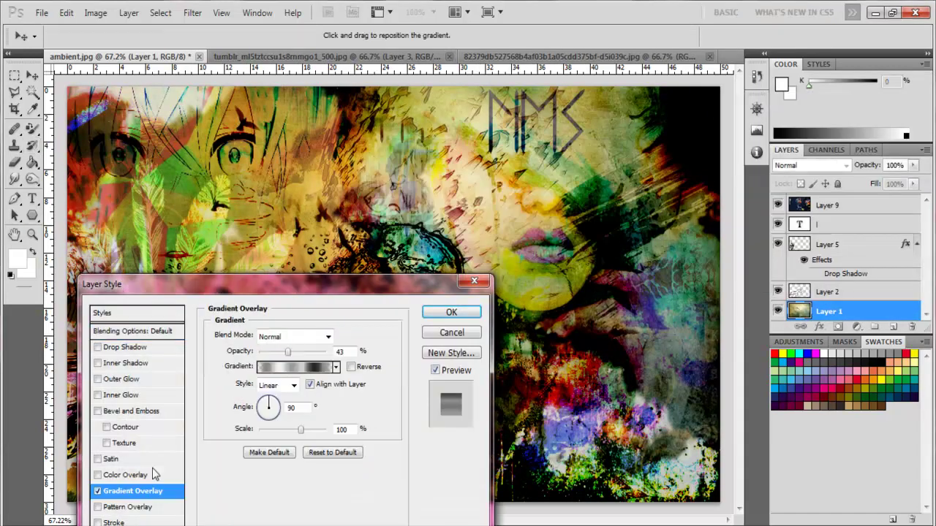
{"action": "left_click", "coordinate": [292, 366]}
{"action": "left_click", "coordinate": [621, 438]}
{"action": "left_click", "coordinate": [773, 397]}
{"action": "left_click_drag", "start_coordinate": [404, 292], "coordinate": [848, 208]}
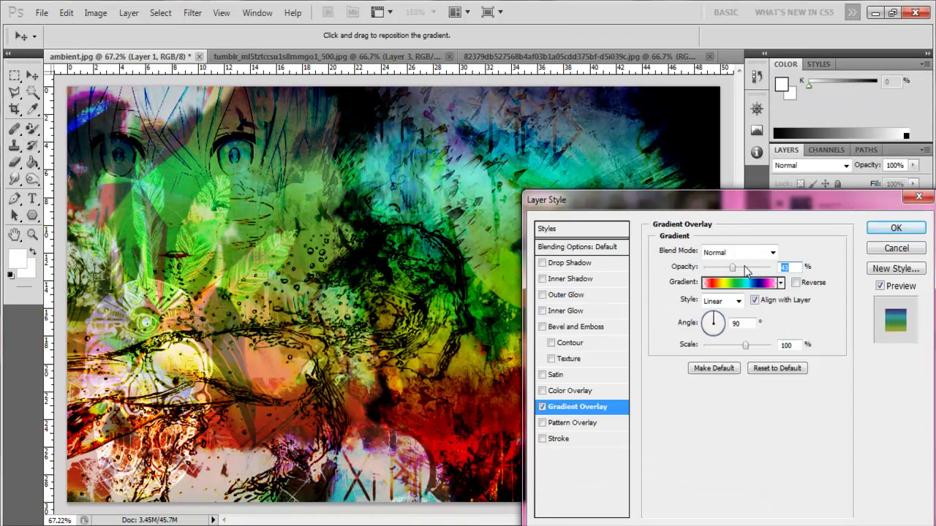
{"action": "left_click", "coordinate": [738, 252]}
{"action": "left_click", "coordinate": [764, 247]}
{"action": "left_click", "coordinate": [738, 252]}
{"action": "left_click", "coordinate": [738, 325]}
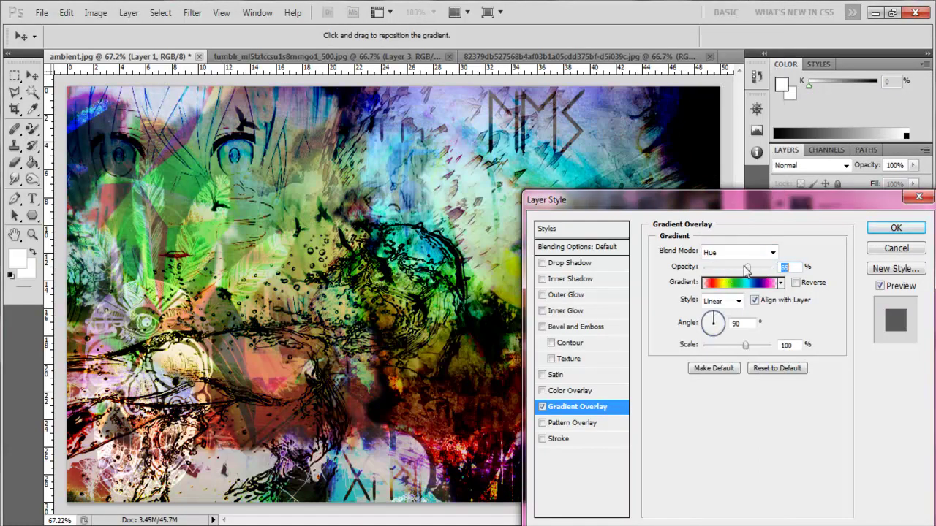
{"action": "left_click_drag", "start_coordinate": [709, 212], "coordinate": [103, 329]}
{"action": "left_click", "coordinate": [289, 344]}
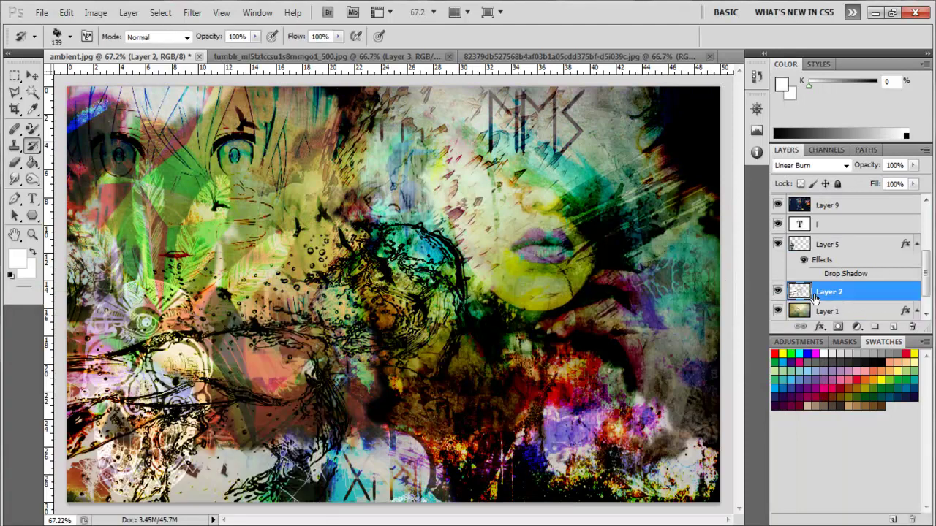
Set Layer 2 to Color Burn blending at 33% opacity
{"action": "right_click", "coordinate": [814, 296]}
{"action": "left_click", "coordinate": [660, 215]}
{"action": "scroll", "coordinate": [789, 293], "scroll_direction": "down", "scroll_amount": 16}
{"action": "scroll", "coordinate": [789, 296], "scroll_direction": "down", "scroll_amount": 1}
{"action": "left_click", "coordinate": [789, 290]}
{"action": "left_click", "coordinate": [782, 250]}
{"action": "left_click", "coordinate": [789, 290]}
{"action": "left_click", "coordinate": [782, 63]}
{"action": "mouse_move", "coordinate": [824, 304]}
{"action": "left_mouse_down"}
{"action": "mouse_move", "coordinate": [780, 307]}
{"action": "mouse_move", "coordinate": [794, 308]}
{"action": "left_mouse_up"}
{"action": "left_click", "coordinate": [920, 267]}
Add a Divide gradient overlay at 70% to Layer 5, then place rune text on the canvas
{"action": "left_click", "coordinate": [870, 245]}
{"action": "double_click", "coordinate": [870, 244]}
{"action": "left_click", "coordinate": [583, 429]}
{"action": "left_click", "coordinate": [582, 428]}
{"action": "left_click", "coordinate": [583, 443]}
{"action": "left_click", "coordinate": [811, 290]}
{"action": "left_click", "coordinate": [782, 74]}
{"action": "mouse_move", "coordinate": [812, 304]}
{"action": "left_mouse_down"}
{"action": "mouse_move", "coordinate": [788, 307]}
{"action": "mouse_move", "coordinate": [804, 307]}
{"action": "left_mouse_up"}
{"action": "left_click", "coordinate": [621, 284]}
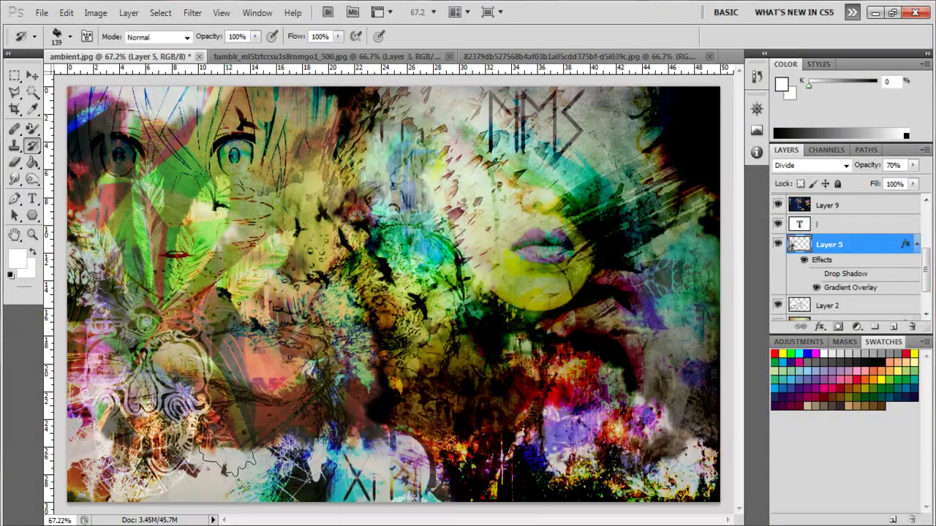
{"action": "key", "text": "t"}
{"action": "left_click", "coordinate": [80, 203]}
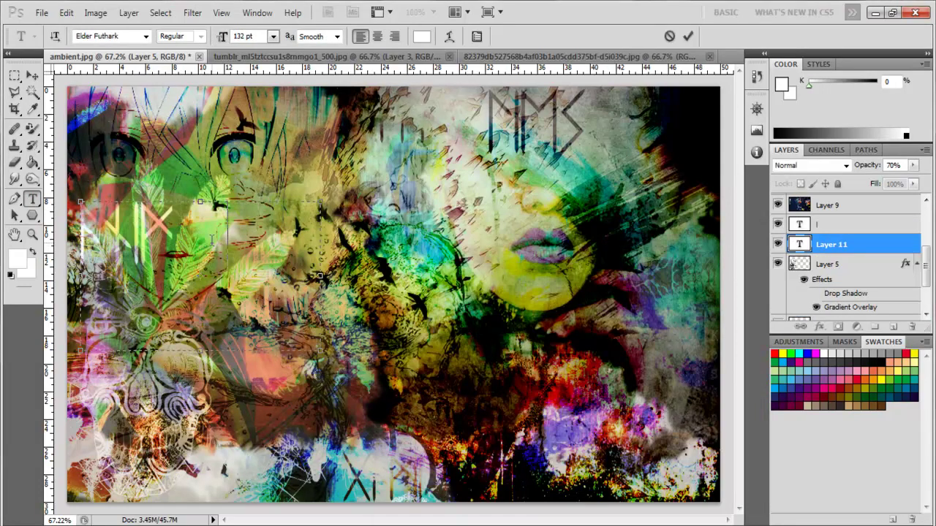
Enter the rune text 'animal', lower it, and open the Bird-flying-at-Moonlight wallpaper
{"action": "type", "text": "animal"}
{"action": "left_click_drag", "start_coordinate": [146, 175], "coordinate": [146, 219]}
{"action": "key", "text": "ctrl+o"}
{"action": "left_click", "coordinate": [651, 104]}
{"action": "left_click", "coordinate": [794, 105]}
{"action": "scroll", "coordinate": [720, 230], "scroll_direction": "down", "scroll_amount": 2}
{"action": "left_click", "coordinate": [651, 240]}
{"action": "scroll", "coordinate": [720, 230], "scroll_direction": "down", "scroll_amount": 2}
{"action": "left_click", "coordinate": [720, 212]}
{"action": "scroll", "coordinate": [720, 231], "scroll_direction": "down", "scroll_amount": 3}
{"action": "scroll", "coordinate": [720, 231], "scroll_direction": "down", "scroll_amount": 3}
{"action": "double_click", "coordinate": [507, 212]}
Close the tumblr image without saving and drag the moon-and-bird image into the collage
{"action": "left_click", "coordinate": [212, 189]}
{"action": "key", "text": "Return"}
{"action": "left_click", "coordinate": [259, 56]}
{"action": "left_click", "coordinate": [476, 219]}
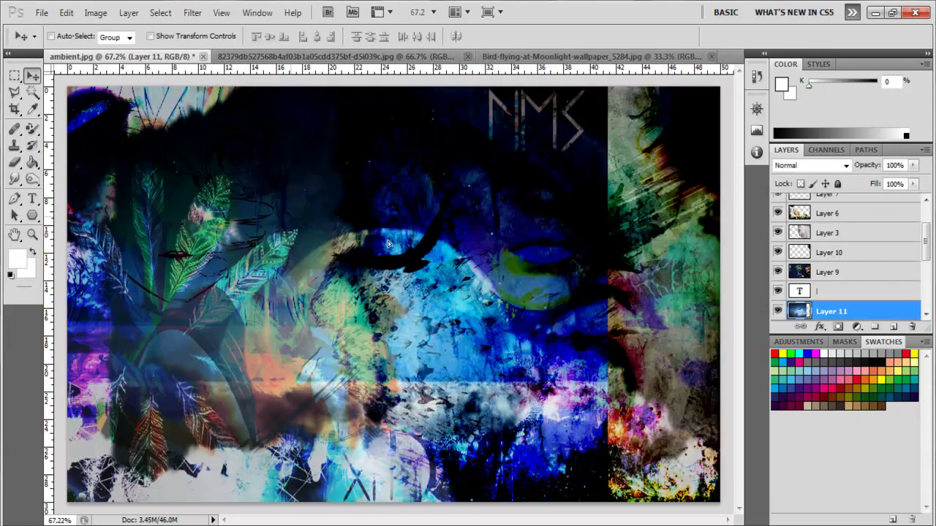
{"action": "left_click_drag", "start_coordinate": [141, 110], "coordinate": [419, 247]}
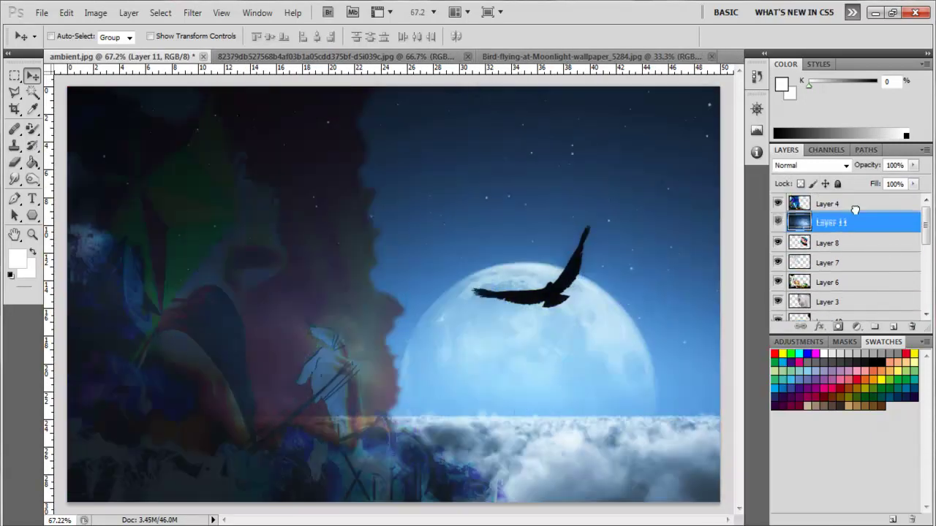
Move the moon layer (Layer 11) to the top and blend it Subtract at 58% fill
{"action": "left_click_drag", "start_coordinate": [820, 312], "coordinate": [854, 207]}
{"action": "double_click", "coordinate": [854, 207]}
{"action": "left_click", "coordinate": [606, 288]}
{"action": "left_click", "coordinate": [564, 286]}
{"action": "left_click_drag", "start_coordinate": [438, 238], "coordinate": [712, 293]}
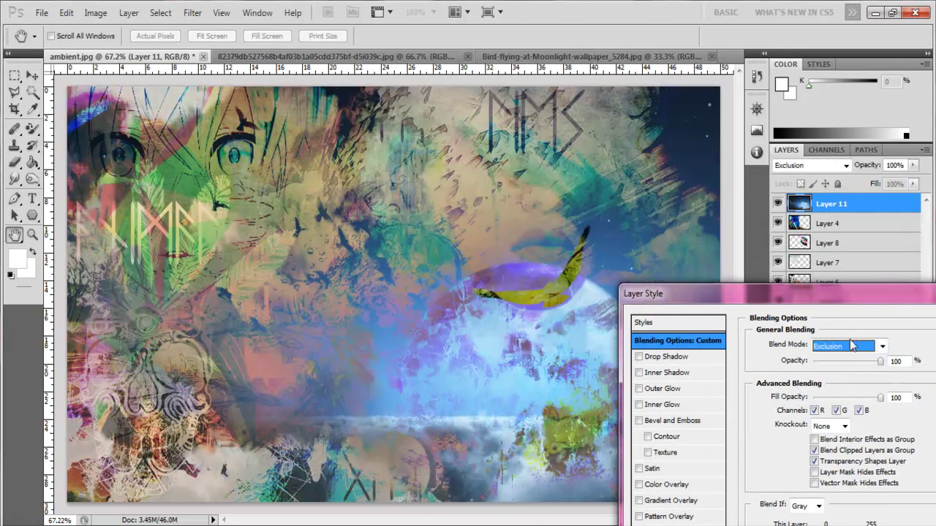
{"action": "left_click", "coordinate": [847, 346]}
{"action": "left_click", "coordinate": [834, 71]}
{"action": "left_click_drag", "start_coordinate": [845, 398], "coordinate": [852, 397]}
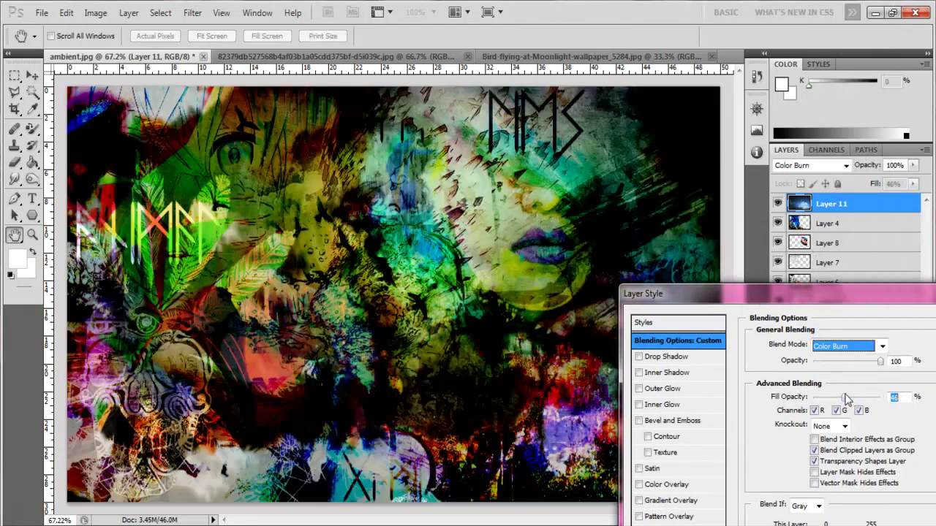
{"action": "left_click", "coordinate": [848, 346]}
{"action": "left_click", "coordinate": [841, 322]}
{"action": "left_click_drag", "start_coordinate": [891, 295], "coordinate": [642, 327]}
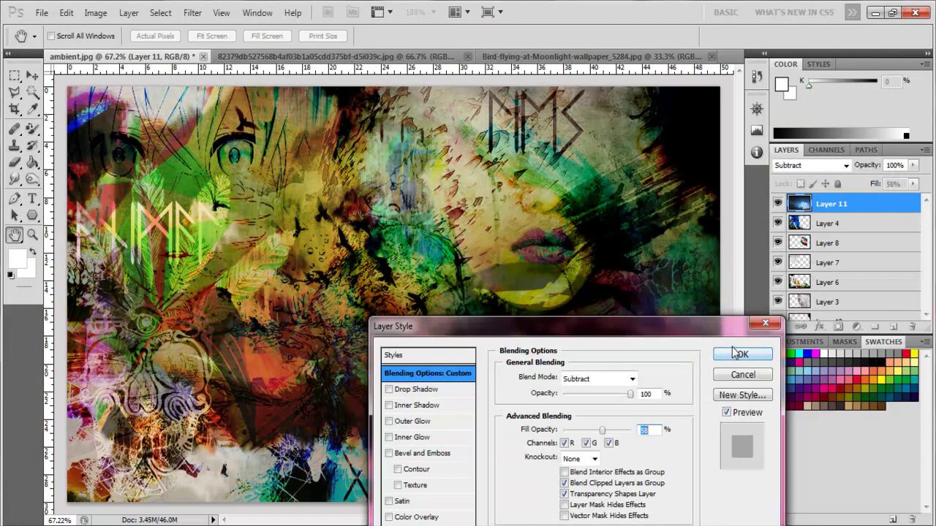
{"action": "left_click", "coordinate": [734, 352]}
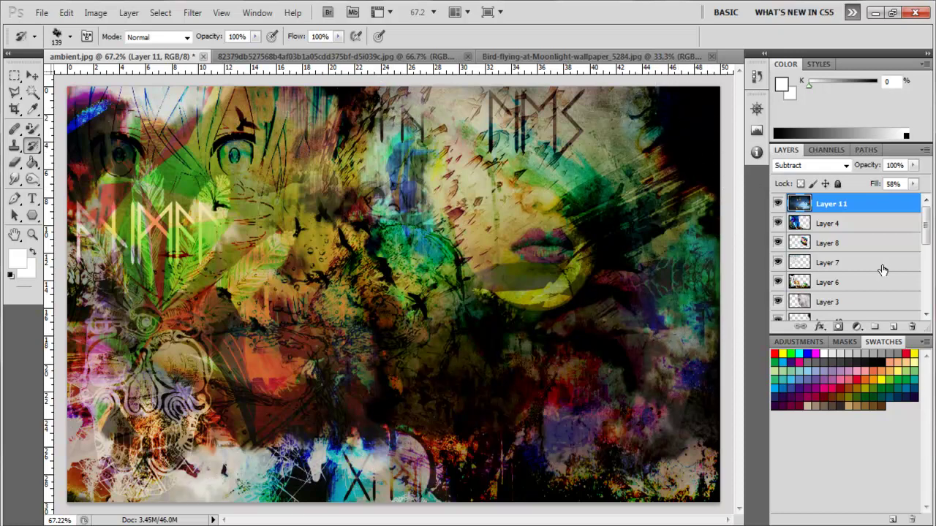
Move Layers 7 and 10 above Layer 4 in the layer stack
{"action": "left_click", "coordinate": [783, 266]}
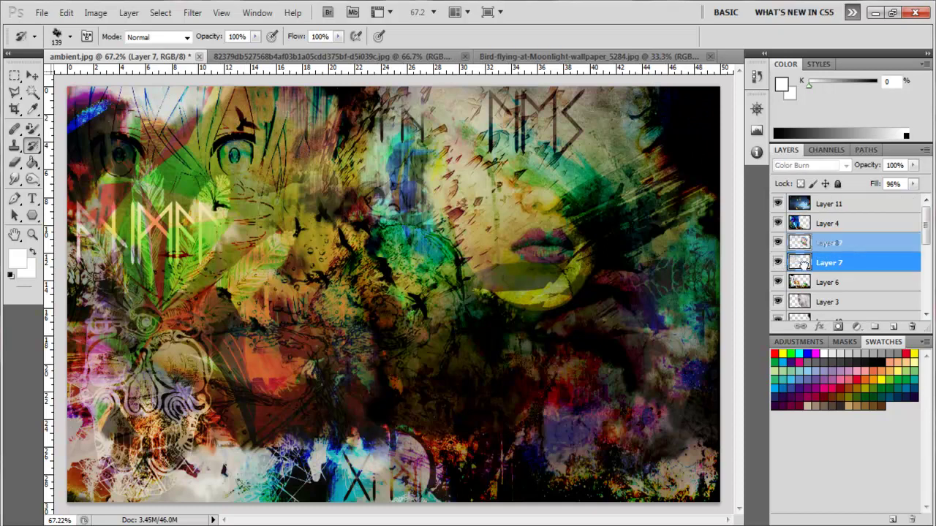
{"action": "left_click_drag", "start_coordinate": [804, 240], "coordinate": [804, 214]}
{"action": "scroll", "coordinate": [873, 263], "scroll_direction": "down", "scroll_amount": 2}
{"action": "left_click", "coordinate": [778, 263]}
{"action": "left_click", "coordinate": [779, 263]}
{"action": "left_click", "coordinate": [778, 263]}
{"action": "left_click_drag", "start_coordinate": [804, 263], "coordinate": [823, 232]}
Blend Layer 10 in Vivid Light at 60% opacity and 69% fill
{"action": "key", "text": "alt+bracketright"}
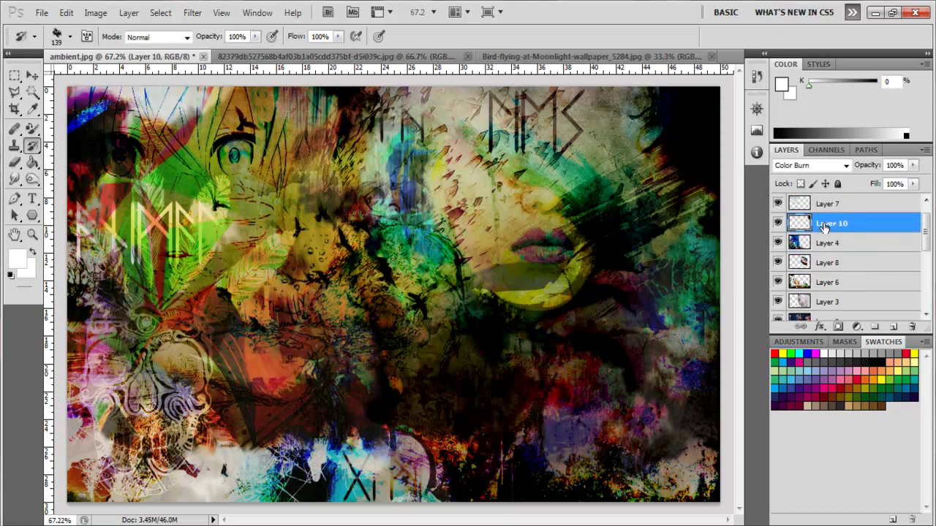
{"action": "left_click_drag", "start_coordinate": [654, 151], "coordinate": [654, 137]}
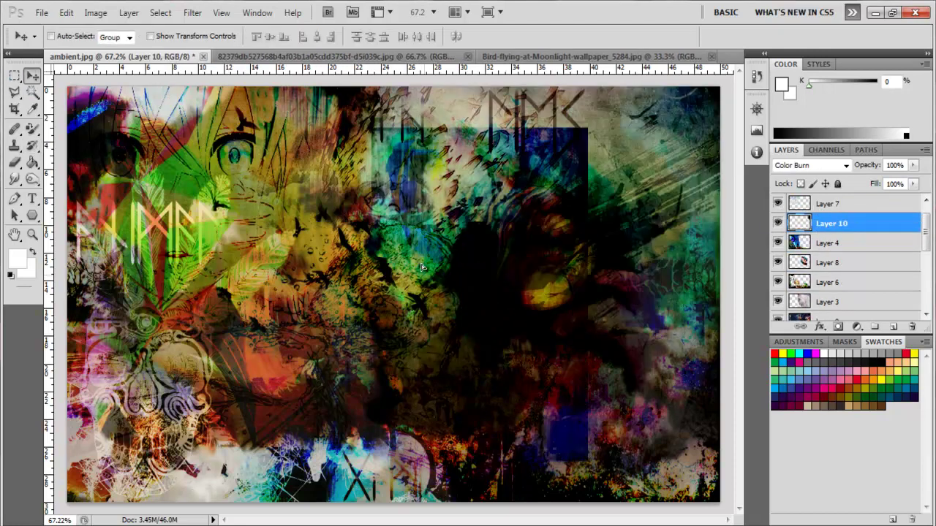
{"action": "right_click", "coordinate": [820, 221]}
{"action": "left_click", "coordinate": [735, 202]}
{"action": "left_click", "coordinate": [606, 383]}
{"action": "left_click", "coordinate": [577, 340]}
{"action": "left_click_drag", "start_coordinate": [526, 382], "coordinate": [175, 319]}
{"action": "left_click", "coordinate": [365, 370]}
{"action": "left_click", "coordinate": [344, 216]}
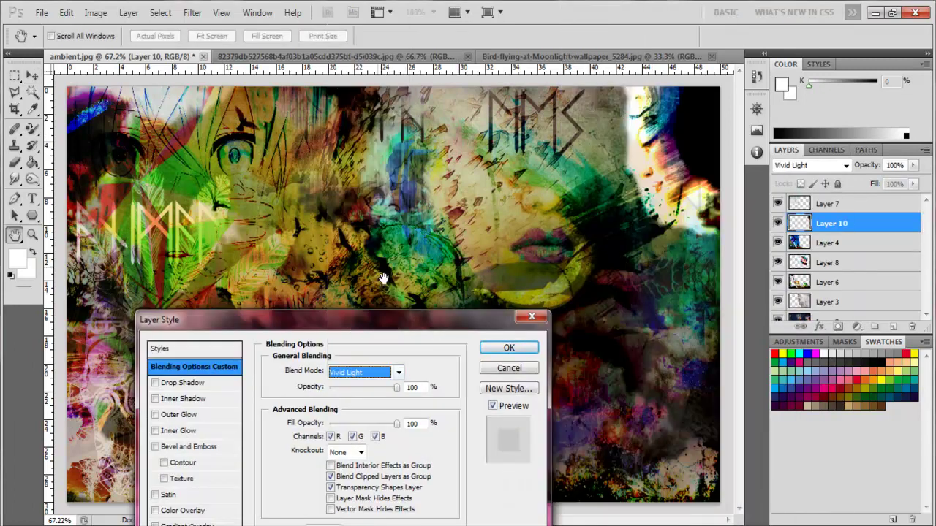
{"action": "left_click_drag", "start_coordinate": [396, 424], "coordinate": [376, 423]}
{"action": "left_click_drag", "start_coordinate": [396, 387], "coordinate": [380, 387]}
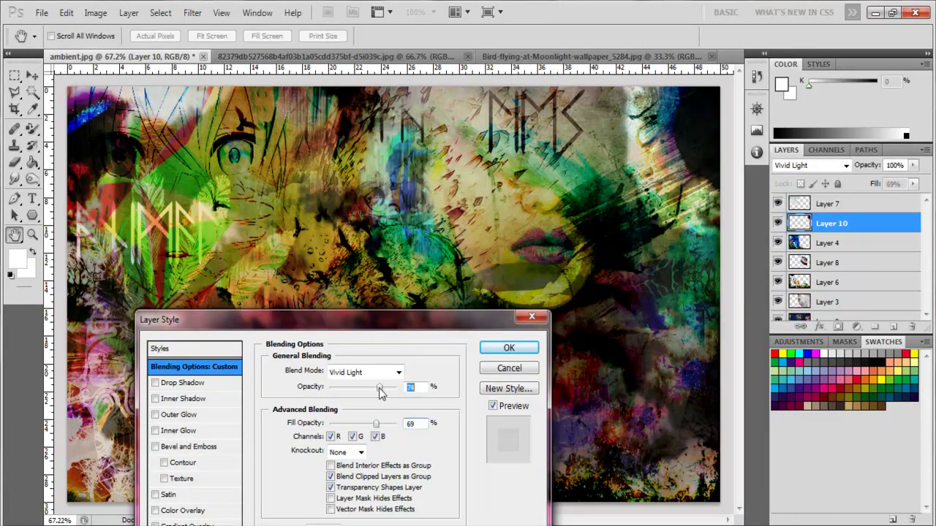
{"action": "left_click", "coordinate": [509, 348]}
Select Layer 3 and toggle Layer 7's visibility to compare, leaving it on
{"action": "left_click", "coordinate": [827, 302]}
{"action": "scroll", "coordinate": [841, 256], "scroll_direction": "down", "scroll_amount": 2}
{"action": "left_click", "coordinate": [778, 244]}
{"action": "left_click", "coordinate": [778, 244]}
{"action": "scroll", "coordinate": [789, 249], "scroll_direction": "up", "scroll_amount": 2}
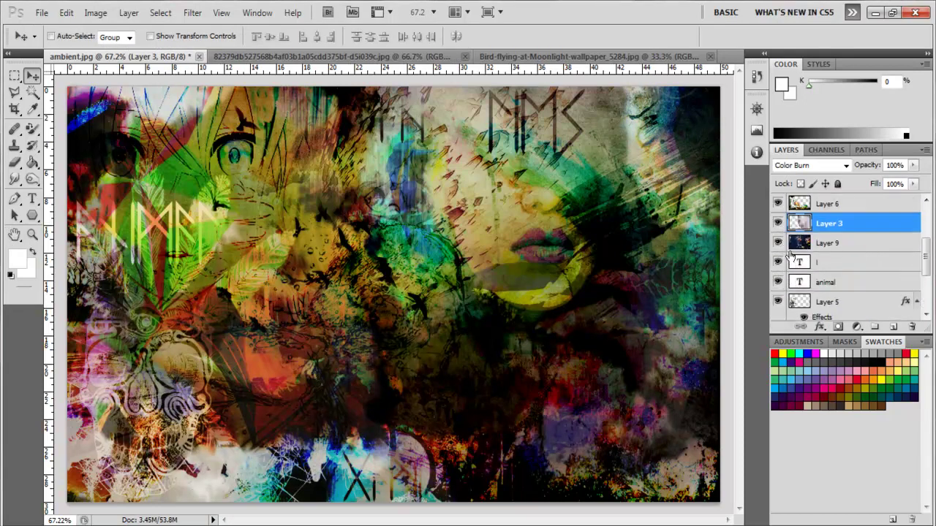
{"action": "scroll", "coordinate": [794, 259], "scroll_direction": "up", "scroll_amount": 3}
{"action": "left_click", "coordinate": [778, 224]}
{"action": "left_click", "coordinate": [777, 223]}
{"action": "scroll", "coordinate": [804, 277], "scroll_direction": "down", "scroll_amount": 5}
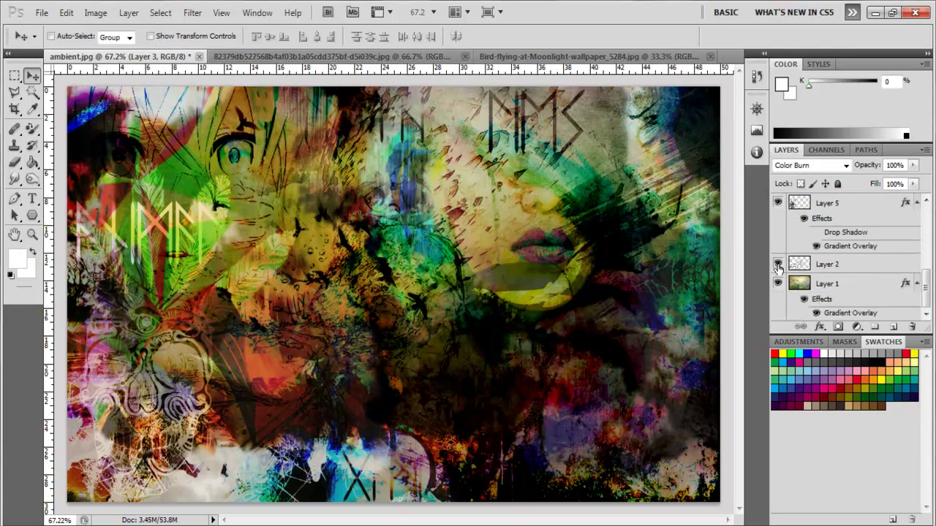
{"action": "scroll", "coordinate": [782, 241], "scroll_direction": "up", "scroll_amount": 2}
{"action": "scroll", "coordinate": [782, 241], "scroll_direction": "up", "scroll_amount": 2}
{"action": "scroll", "coordinate": [782, 241], "scroll_direction": "up", "scroll_amount": 1}
{"action": "left_click", "coordinate": [778, 223]}
Toggle Layer 6 and nearby layers on and off to compare, ending with Layer 6 visible
{"action": "left_click", "coordinate": [777, 302]}
{"action": "left_click", "coordinate": [778, 282]}
{"action": "left_click", "coordinate": [778, 282]}
{"action": "left_click", "coordinate": [777, 316]}
{"action": "left_click", "coordinate": [778, 316]}
{"action": "left_click", "coordinate": [777, 302]}
Open the colourful feathers image and drag it into the collage
{"action": "right_click", "coordinate": [802, 305]}
{"action": "left_click", "coordinate": [42, 12]}
{"action": "left_click", "coordinate": [59, 42]}
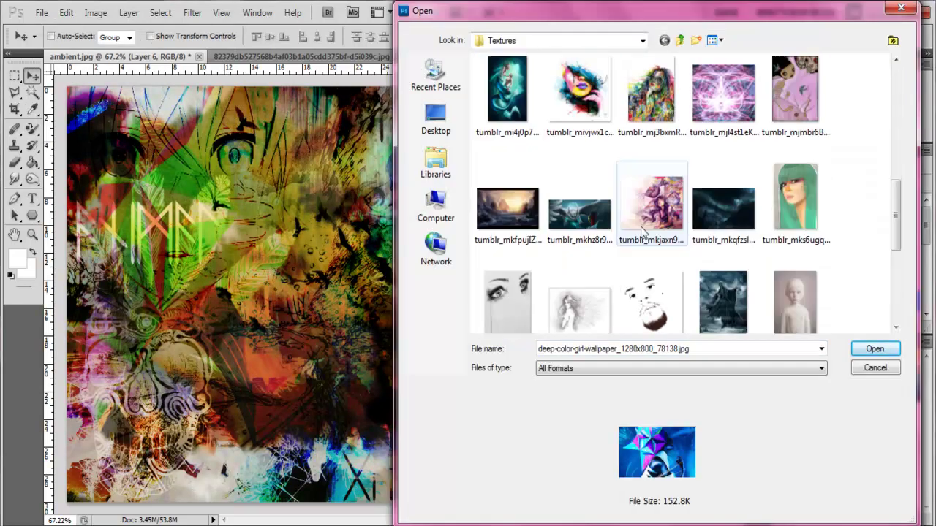
{"action": "scroll", "coordinate": [638, 236], "scroll_direction": "down", "scroll_amount": 3}
{"action": "double_click", "coordinate": [509, 251]}
{"action": "mouse_move", "coordinate": [99, 110]}
{"action": "left_mouse_down"}
{"action": "mouse_move", "coordinate": [322, 216]}
{"action": "mouse_move", "coordinate": [359, 269]}
{"action": "mouse_move", "coordinate": [629, 205]}
{"action": "left_mouse_up"}
Delete the feathers' plain background with the Magic Wand and move them to the upper right
{"action": "key", "text": "w"}
{"action": "left_click", "coordinate": [350, 214]}
{"action": "key", "text": "Delete"}
{"action": "key", "text": "v"}
Blend Layer 12 in Linear Burn at 44% fill
{"action": "right_click", "coordinate": [852, 301]}
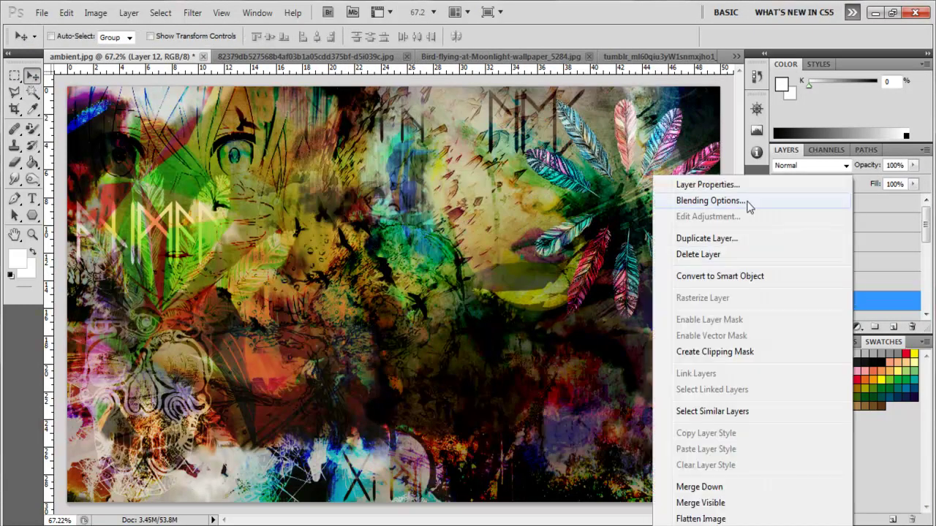
{"action": "left_click", "coordinate": [711, 200]}
{"action": "left_click", "coordinate": [358, 371]}
{"action": "left_click", "coordinate": [347, 333]}
{"action": "left_click", "coordinate": [358, 371]}
{"action": "left_click", "coordinate": [369, 343]}
{"action": "left_click", "coordinate": [362, 371]}
{"action": "left_click", "coordinate": [356, 78]}
{"action": "left_click_drag", "start_coordinate": [396, 423], "coordinate": [371, 426]}
{"action": "key", "text": "Return"}
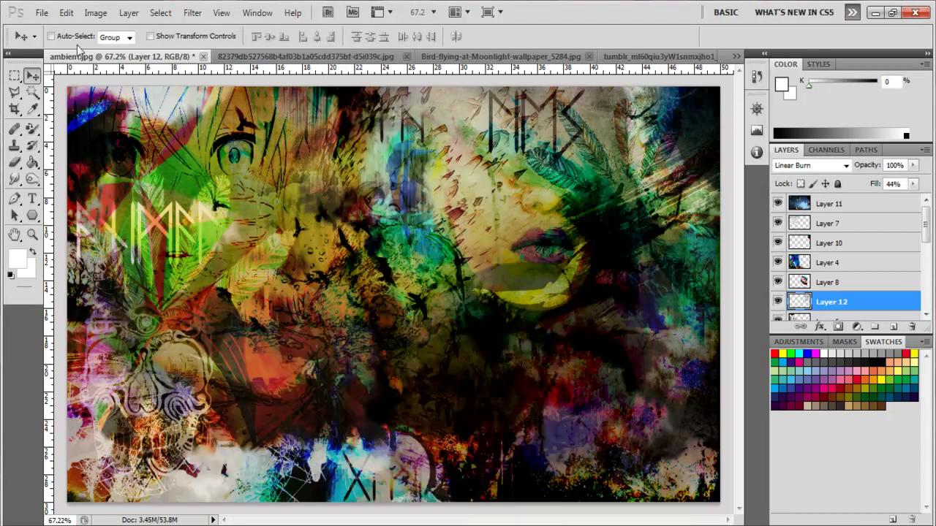
{"action": "scroll", "coordinate": [898, 293], "scroll_direction": "down", "scroll_amount": 5}
{"action": "scroll", "coordinate": [877, 278], "scroll_direction": "down", "scroll_amount": 3}
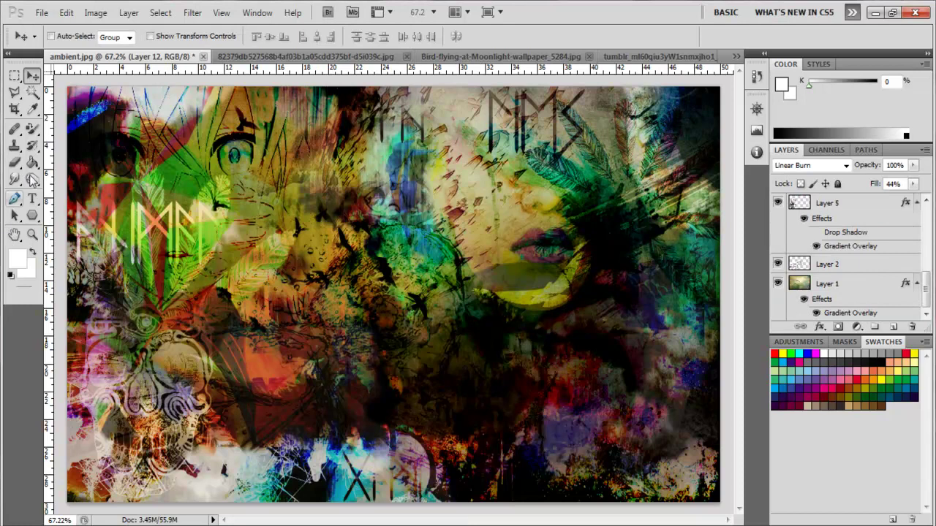
Open the cloudy sky-and-tree image and drag it into the collage as Layer 13
{"action": "key", "text": "e"}
{"action": "key", "text": "ctrl+o"}
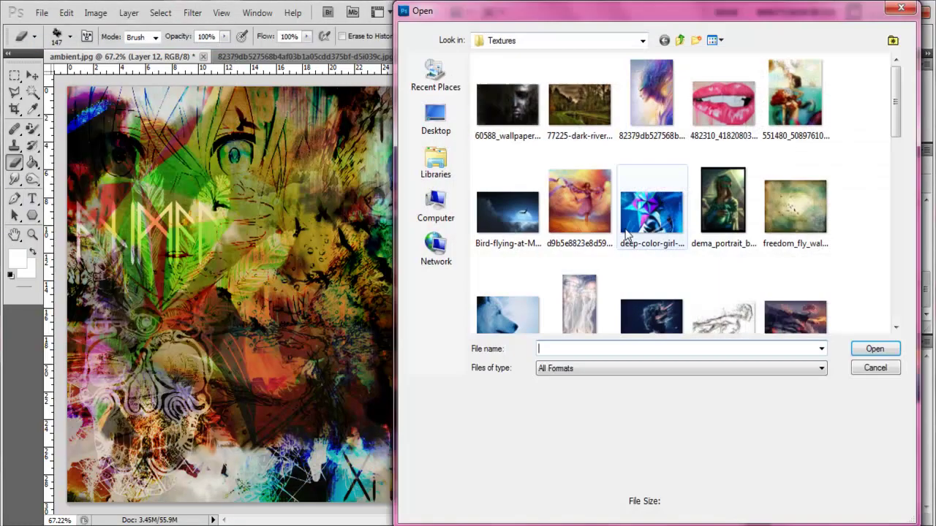
{"action": "scroll", "coordinate": [758, 258], "scroll_direction": "down", "scroll_amount": 2}
{"action": "scroll", "coordinate": [760, 257], "scroll_direction": "down", "scroll_amount": 3}
{"action": "left_click", "coordinate": [662, 272]}
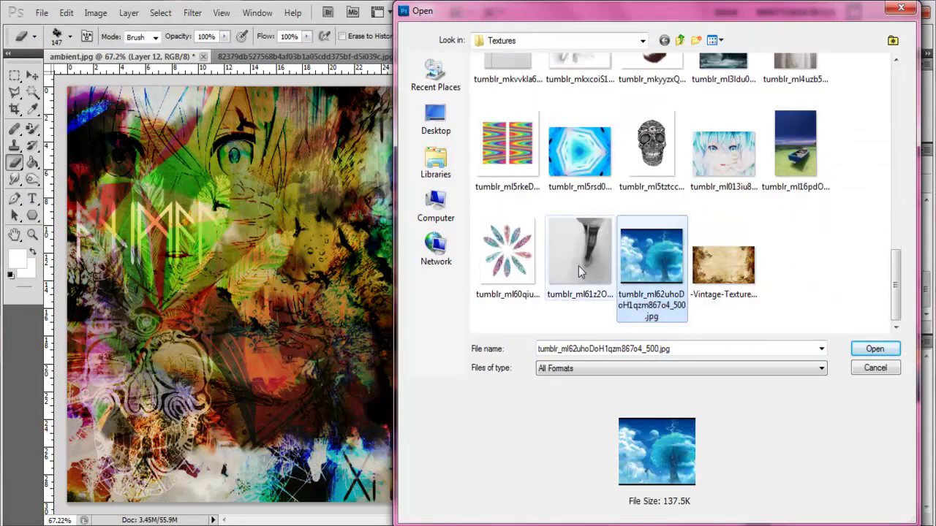
{"action": "double_click", "coordinate": [655, 248]}
{"action": "mouse_move", "coordinate": [52, 64]}
{"action": "left_mouse_down"}
{"action": "mouse_move", "coordinate": [383, 303]}
{"action": "mouse_move", "coordinate": [612, 428]}
{"action": "mouse_move", "coordinate": [629, 421]}
{"action": "left_mouse_up"}
Enlarge Layer 13's tree image toward the upper left with Free Transform
{"action": "key", "text": "ctrl+t"}
{"action": "left_click_drag", "start_coordinate": [502, 308], "coordinate": [451, 263]}
{"action": "key", "text": "Return"}
{"action": "key", "text": "b"}
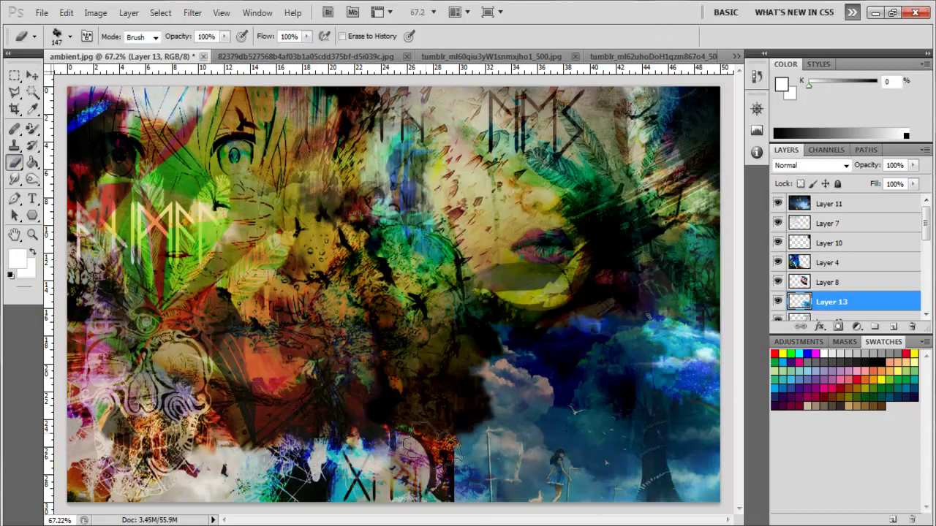
Try Color Burn, Color and Exclusion blend modes on Layer 13
{"action": "left_click", "coordinate": [820, 327]}
{"action": "left_click", "coordinate": [701, 190]}
{"action": "left_click", "coordinate": [394, 307]}
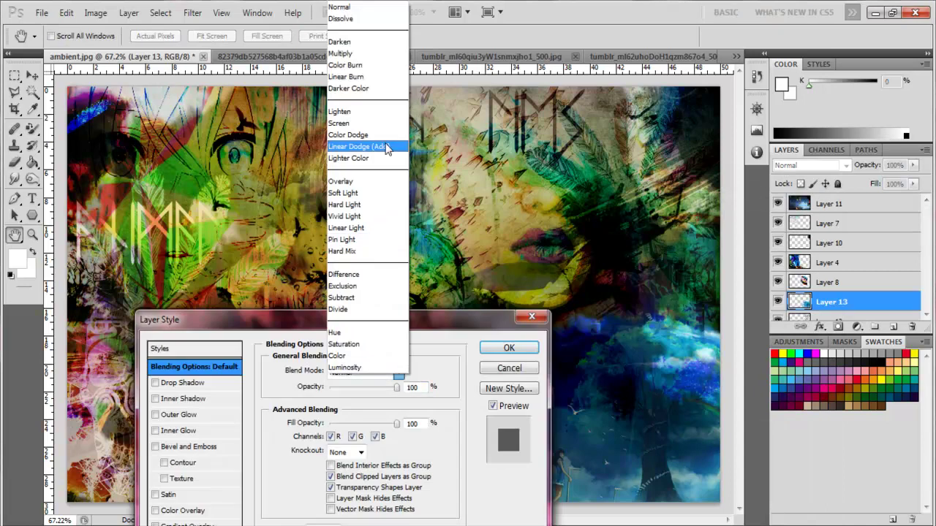
{"action": "left_click", "coordinate": [417, 63]}
{"action": "left_click", "coordinate": [69, 386]}
{"action": "left_click", "coordinate": [69, 385]}
{"action": "left_click_drag", "start_coordinate": [133, 321], "coordinate": [219, 296]}
{"action": "left_click", "coordinate": [120, 357]}
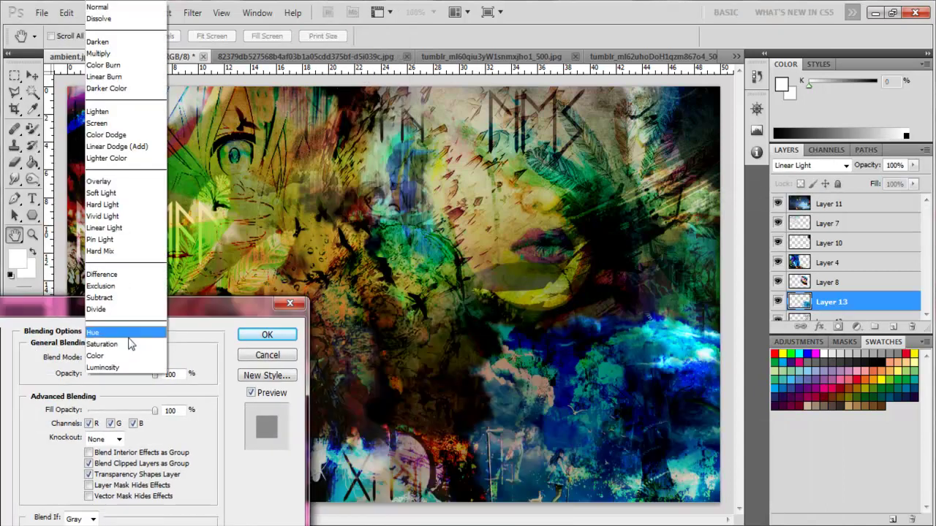
{"action": "left_click", "coordinate": [95, 355]}
{"action": "left_click", "coordinate": [121, 357]}
{"action": "left_click", "coordinate": [124, 251]}
Set Layer 13 to Difference blending after trying Linear Burn at 24% fill
{"action": "left_click", "coordinate": [131, 356]}
{"action": "left_click", "coordinate": [136, 309]}
{"action": "left_click", "coordinate": [136, 356]}
{"action": "left_click", "coordinate": [136, 286]}
{"action": "left_click", "coordinate": [135, 362]}
{"action": "left_click", "coordinate": [104, 131]}
{"action": "mouse_move", "coordinate": [155, 410]}
{"action": "left_mouse_down"}
{"action": "mouse_move", "coordinate": [118, 413]}
{"action": "mouse_move", "coordinate": [132, 410]}
{"action": "left_mouse_up"}
{"action": "left_click", "coordinate": [121, 359]}
{"action": "left_click", "coordinate": [125, 270]}
{"action": "left_click_drag", "start_coordinate": [155, 374], "coordinate": [141, 376]}
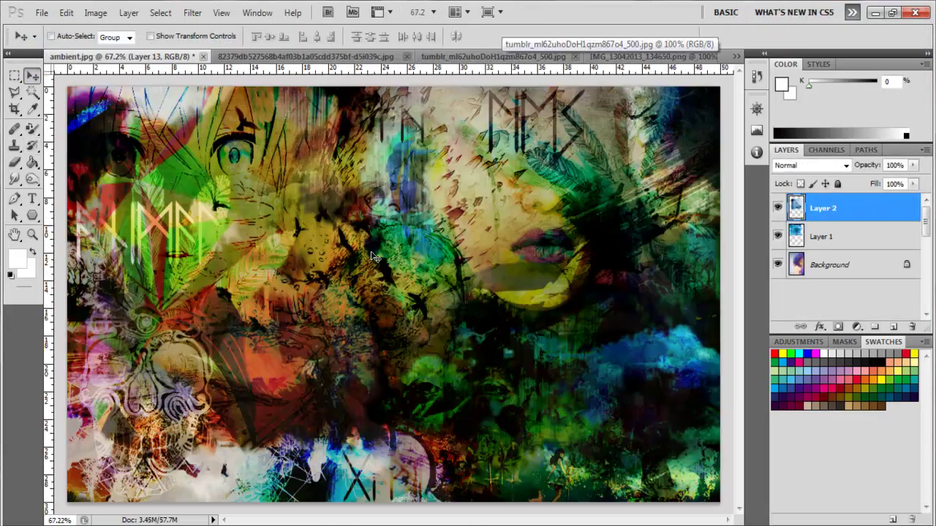
Drag the white wolf head from its document into ambient.jpg as Layer 14
{"action": "mouse_move", "coordinate": [98, 57]}
{"action": "left_mouse_down"}
{"action": "mouse_move", "coordinate": [322, 373]}
{"action": "mouse_move", "coordinate": [425, 391]}
{"action": "mouse_move", "coordinate": [438, 294]}
{"action": "left_mouse_up"}
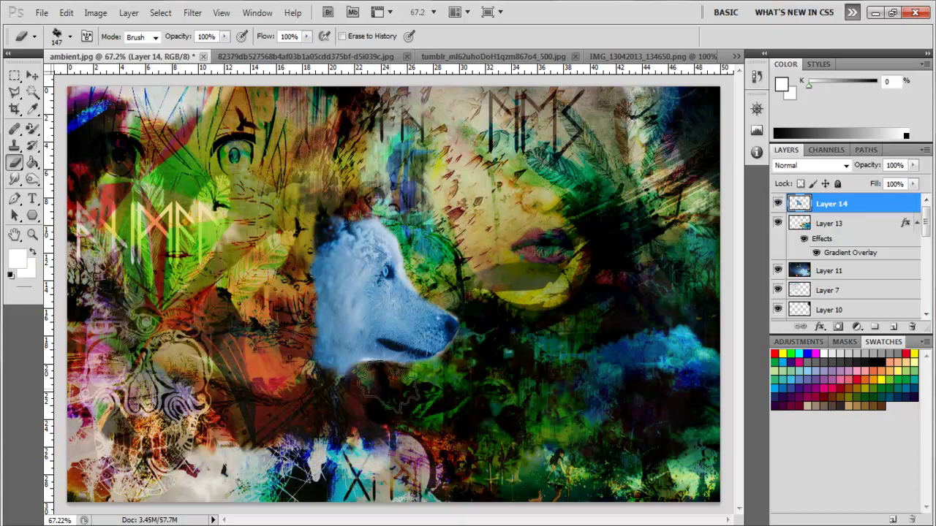
Set the wolf's Layer 14 to Divide blending after trying Color Burn
{"action": "right_click", "coordinate": [799, 204]}
{"action": "left_click", "coordinate": [647, 198]}
{"action": "left_click", "coordinate": [219, 242]}
{"action": "left_click", "coordinate": [209, 64]}
{"action": "mouse_move", "coordinate": [259, 162]}
{"action": "left_mouse_down"}
{"action": "mouse_move", "coordinate": [169, 285]}
{"action": "mouse_move", "coordinate": [538, 401]}
{"action": "left_mouse_up"}
{"action": "left_click", "coordinate": [502, 455]}
{"action": "left_click", "coordinate": [493, 356]}
{"action": "key", "text": "Down"}
{"action": "key", "text": "Down"}
{"action": "key", "text": "Down"}
{"action": "key", "text": "Down"}
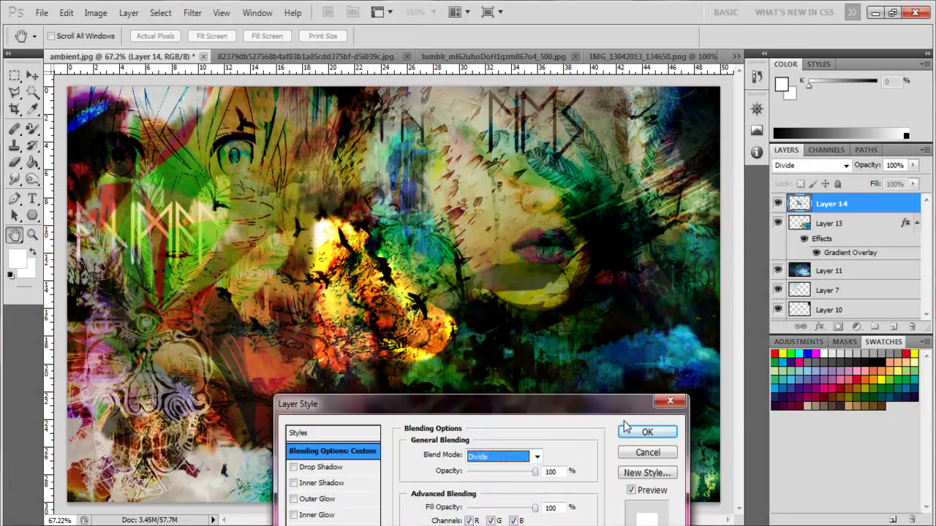
{"action": "key", "text": "Return"}
Shift the wolf up and right, lock its transparent pixels, and switch it to Hue blending
{"action": "key", "text": "v"}
{"action": "mouse_move", "coordinate": [357, 292]}
{"action": "left_mouse_down"}
{"action": "mouse_move", "coordinate": [585, 132]}
{"action": "mouse_move", "coordinate": [581, 263]}
{"action": "left_mouse_up"}
{"action": "left_click", "coordinate": [801, 183]}
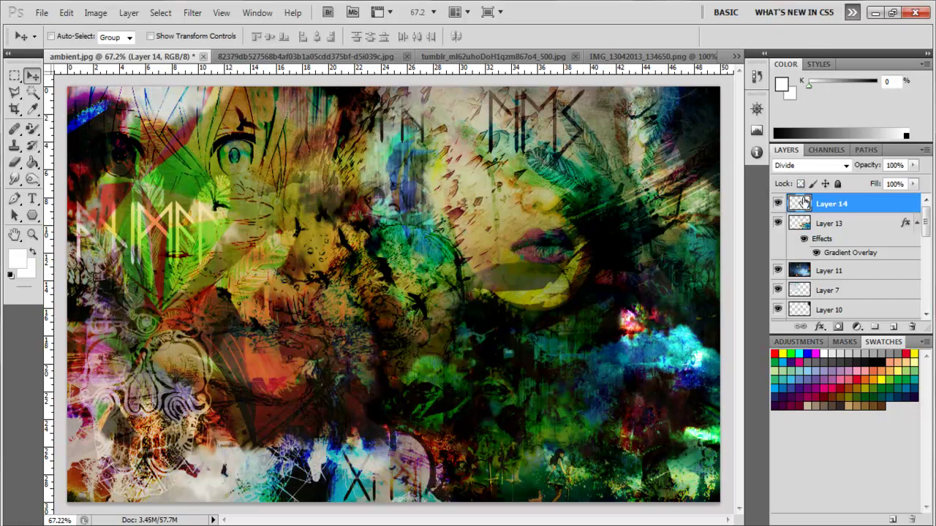
{"action": "double_click", "coordinate": [804, 202]}
{"action": "left_click", "coordinate": [504, 454]}
{"action": "left_click", "coordinate": [482, 410]}
{"action": "key", "text": "Return"}
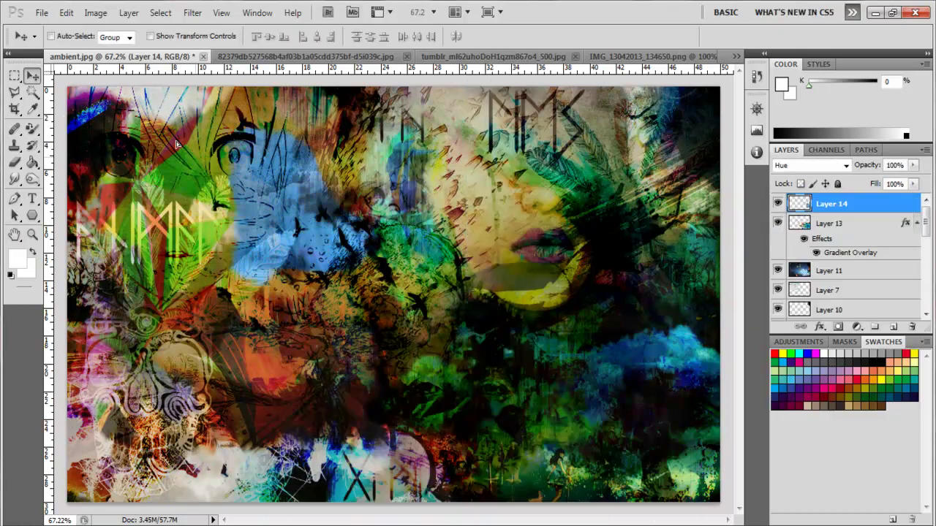
Set Layer 14 to Vivid Light blending and reposition the wolf on the canvas
{"action": "right_click", "coordinate": [870, 205]}
{"action": "left_click", "coordinate": [679, 194]}
{"action": "left_click", "coordinate": [504, 456]}
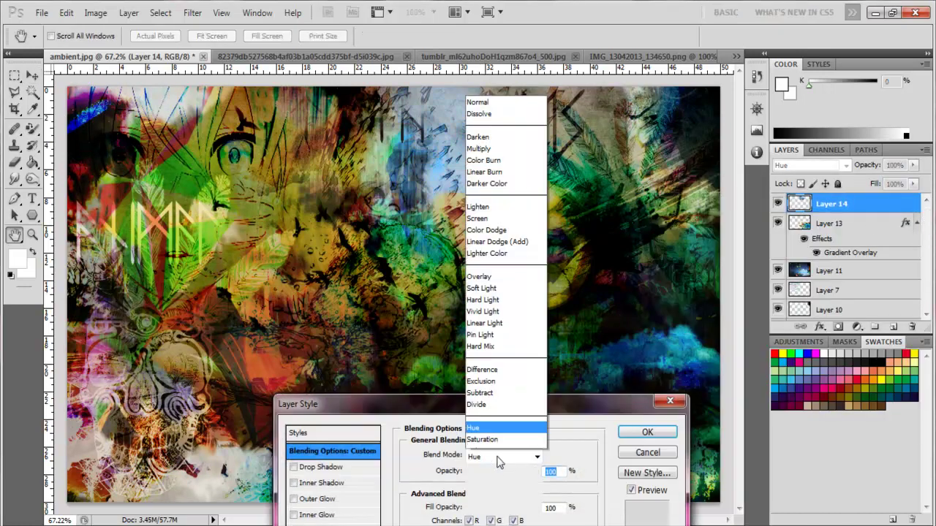
{"action": "left_click", "coordinate": [490, 303]}
{"action": "key", "text": "Return"}
{"action": "key", "text": "v"}
{"action": "mouse_move", "coordinate": [439, 146]}
{"action": "left_mouse_down"}
{"action": "mouse_move", "coordinate": [124, 226]}
{"action": "mouse_move", "coordinate": [122, 254]}
{"action": "left_mouse_up"}
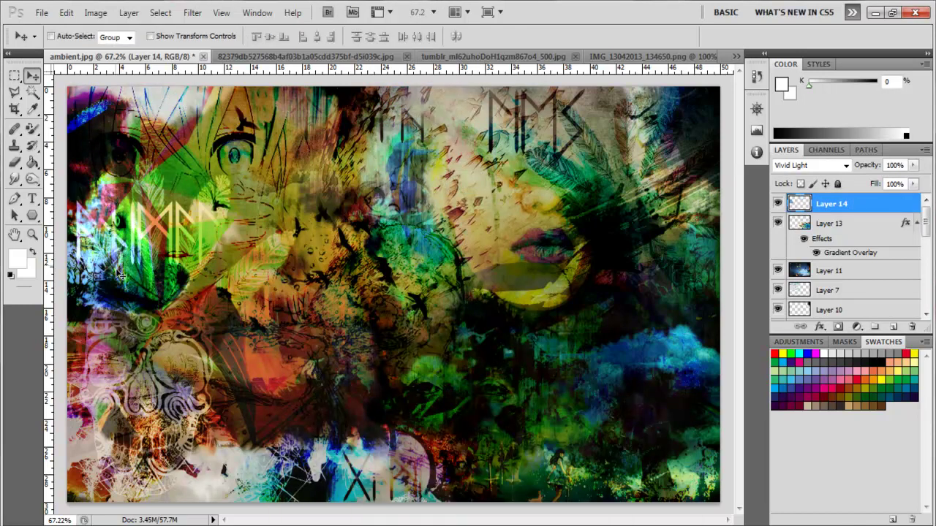